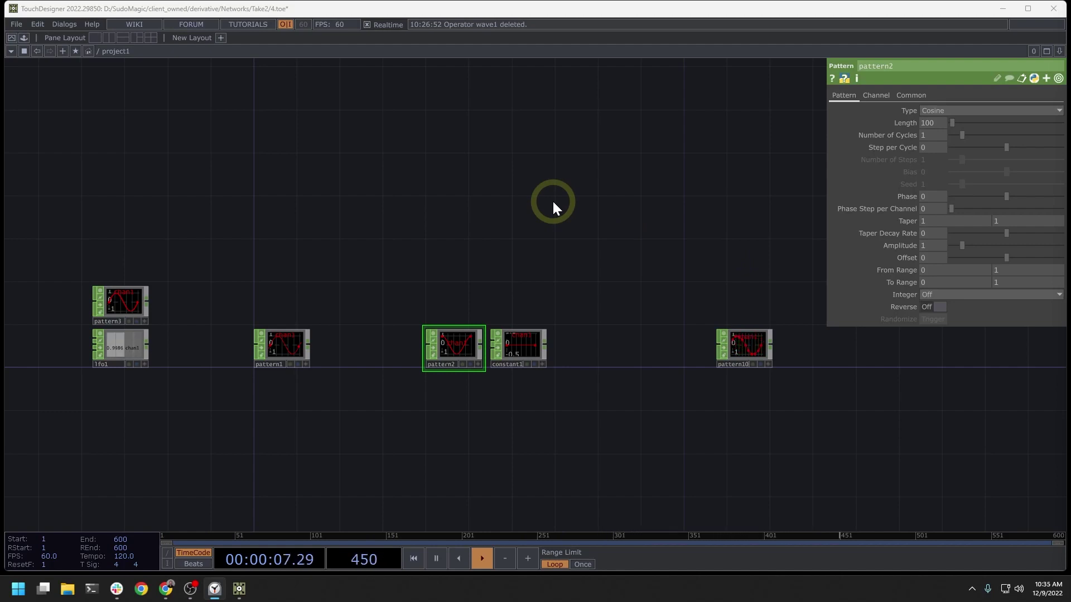
Zoom in on pattern3 and view its cook info
{"action": "left_click_drag", "start_coordinate": [416, 259], "coordinate": [470, 261]}
{"action": "scroll", "coordinate": [464, 325], "scroll_direction": "up", "scroll_amount": 8}
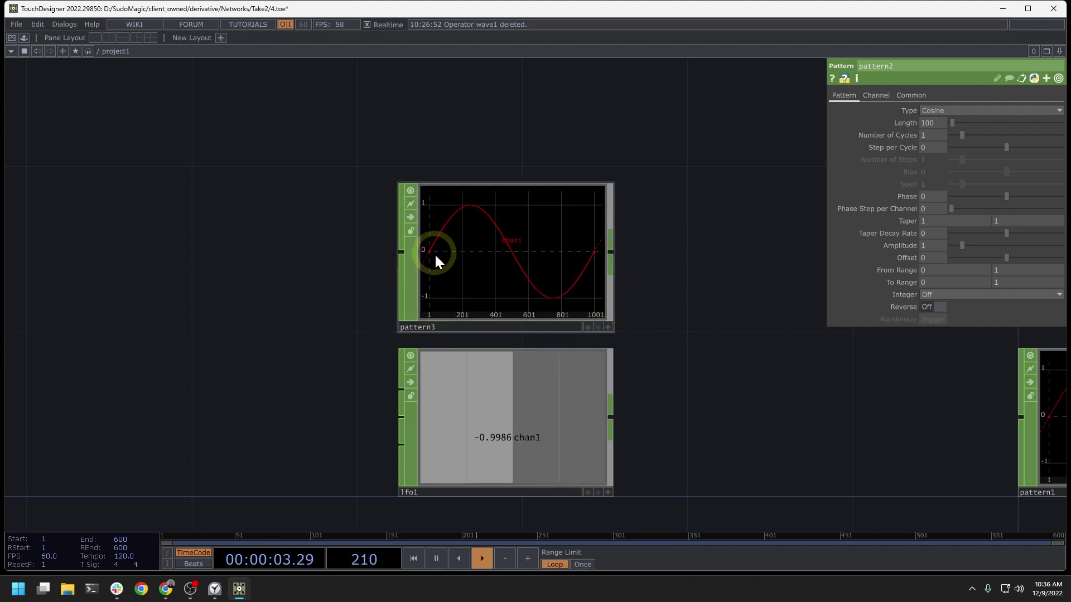
{"action": "middle_click_drag", "start_coordinate": [488, 247], "coordinate": [617, 279]}
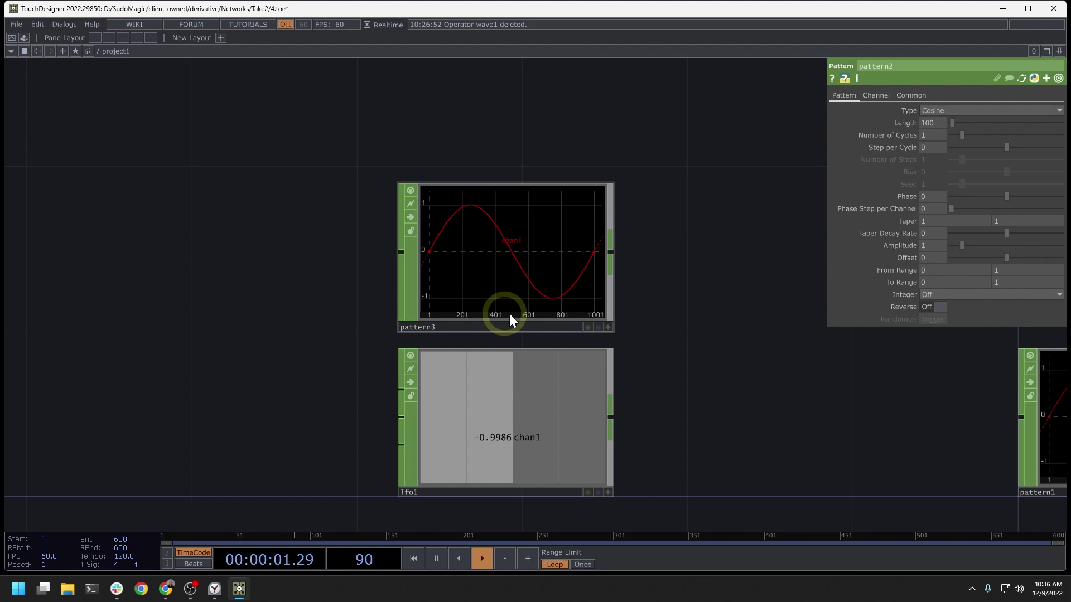
Select lfo1 to show its parameters and cook info, then pan to pattern1
{"action": "left_click_drag", "start_coordinate": [719, 373], "coordinate": [715, 315]}
{"action": "left_click", "coordinate": [484, 346]}
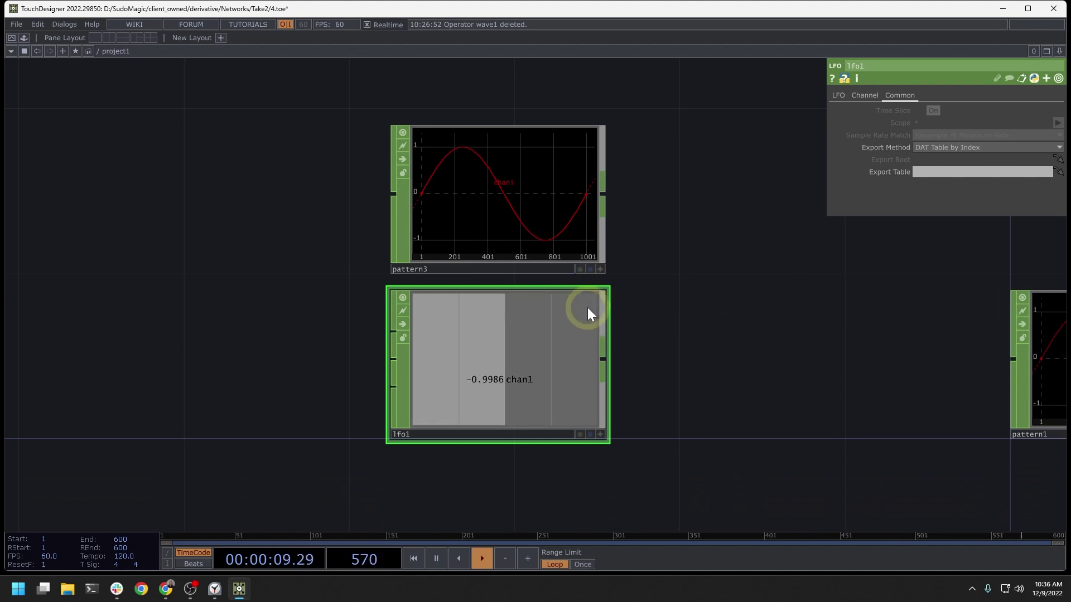
{"action": "middle_click_drag", "start_coordinate": [587, 307], "coordinate": [765, 269]}
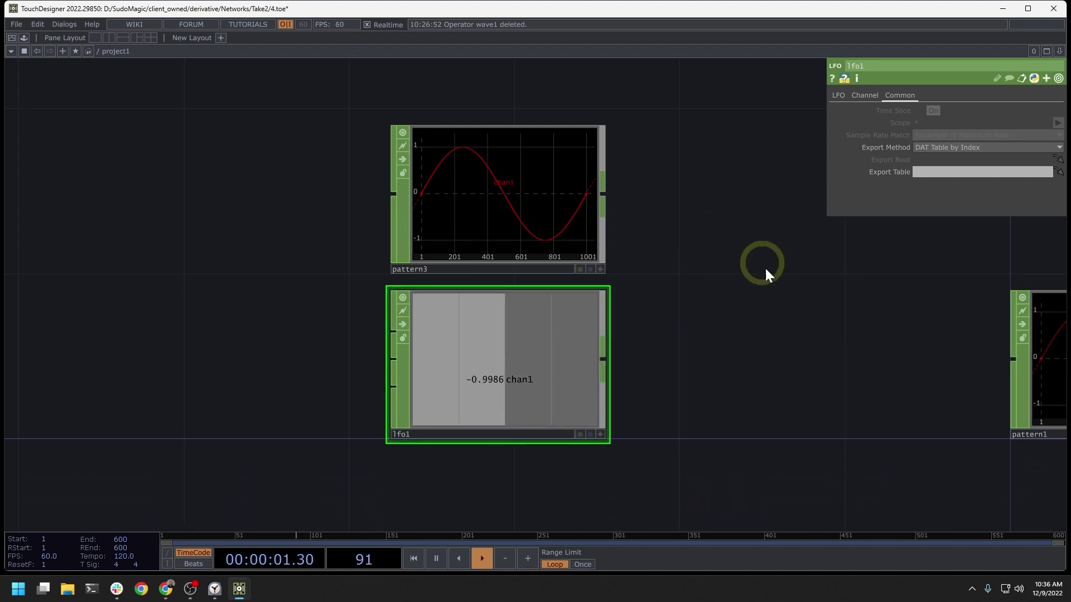
{"action": "left_click_drag", "start_coordinate": [812, 306], "coordinate": [562, 211]}
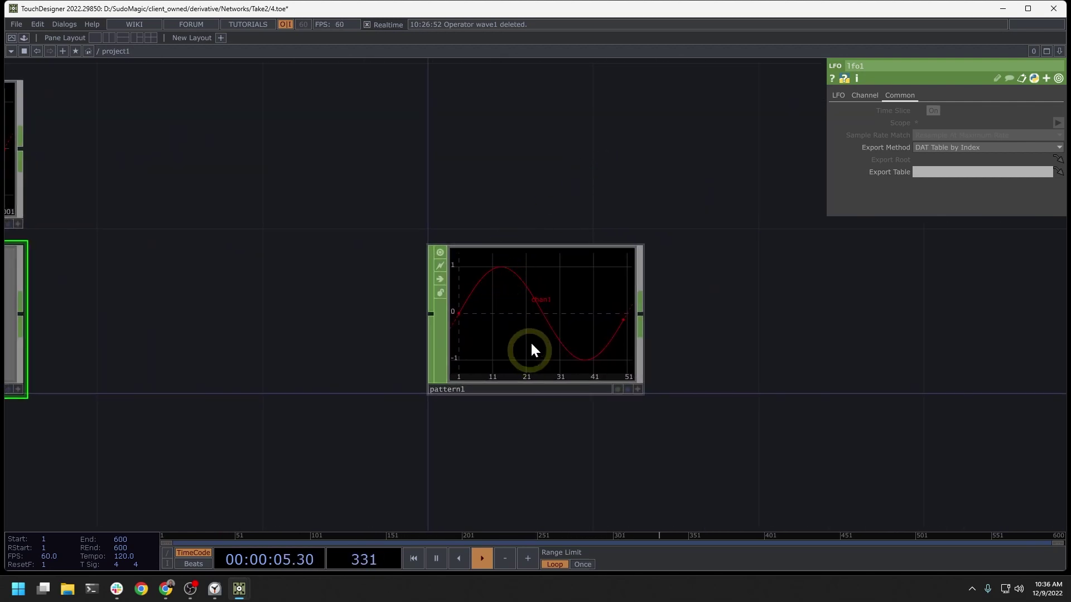
Zoom onto pattern1's sine waveform and toggle its Viewer Active flag
{"action": "scroll", "coordinate": [547, 327], "scroll_direction": "up", "scroll_amount": 5}
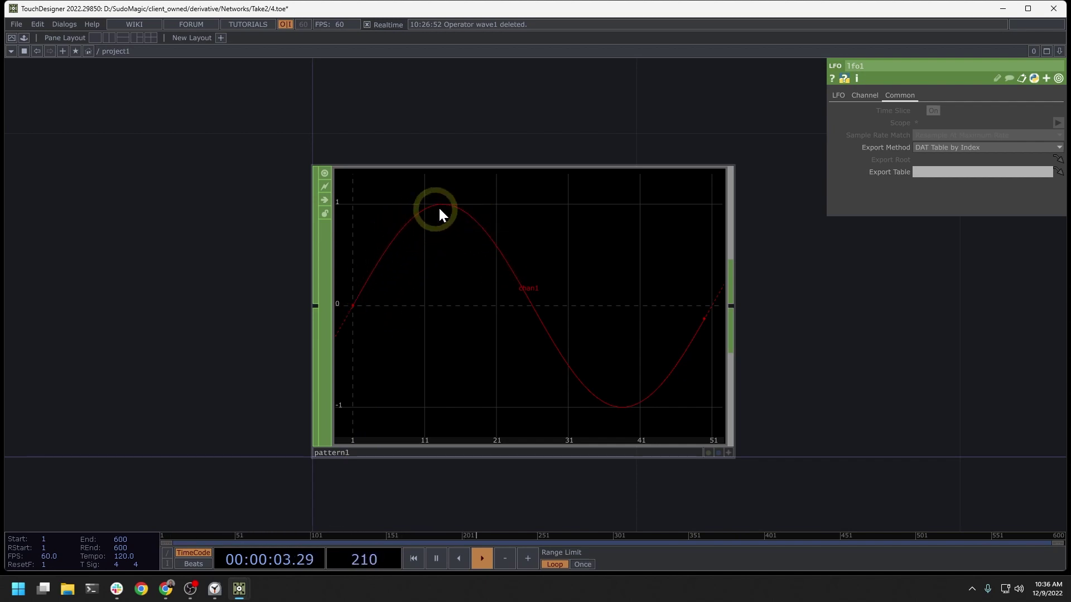
{"action": "left_click", "coordinate": [729, 453]}
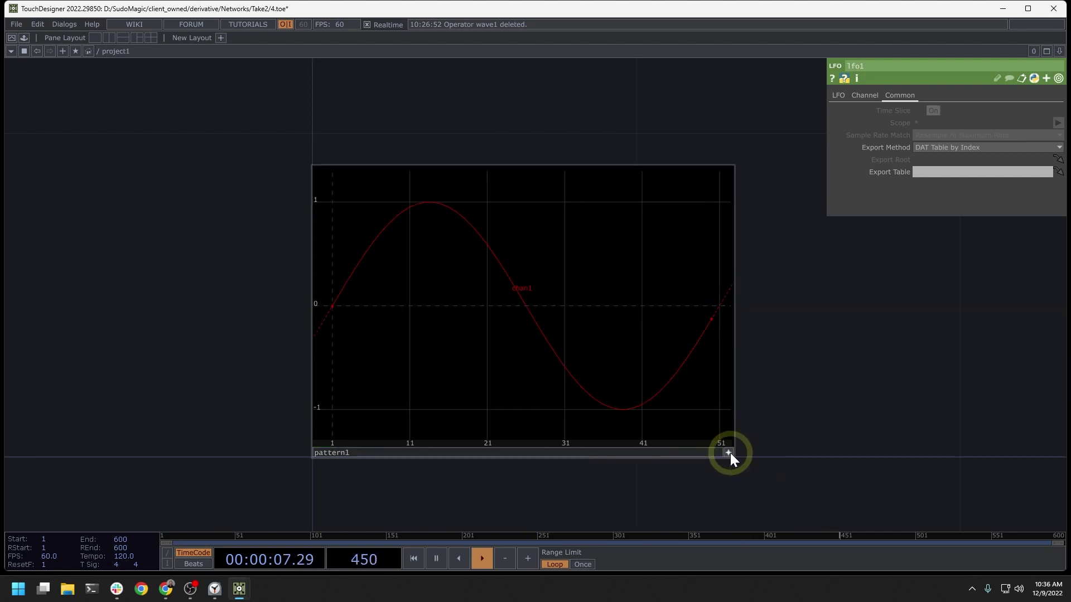
Enable Dot per Sample in the pattern1 graph viewer's context menu
{"action": "right_click", "coordinate": [543, 310]}
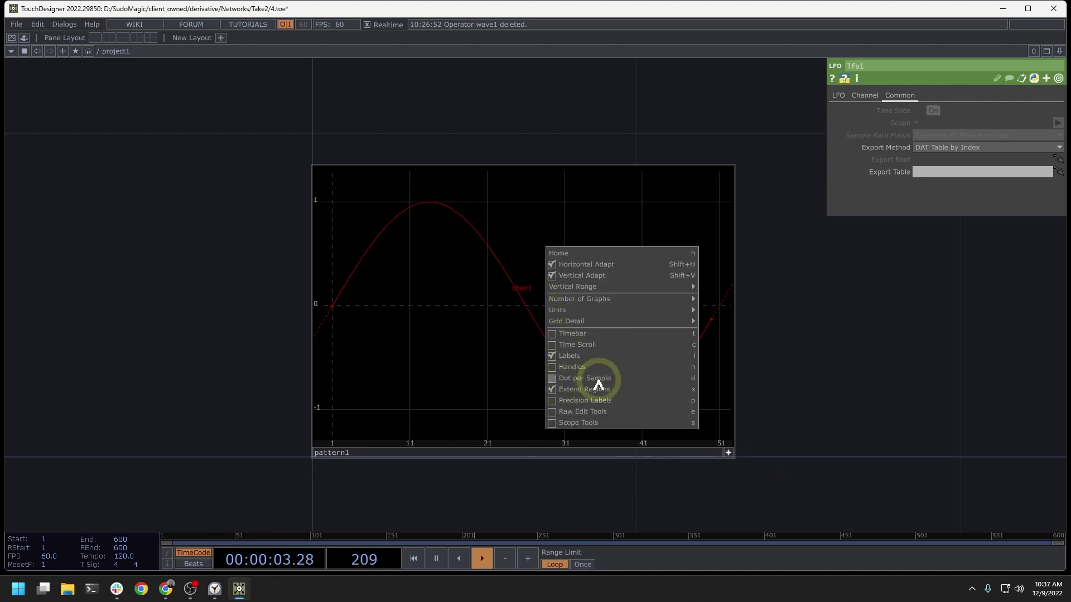
{"action": "left_click", "coordinate": [553, 378]}
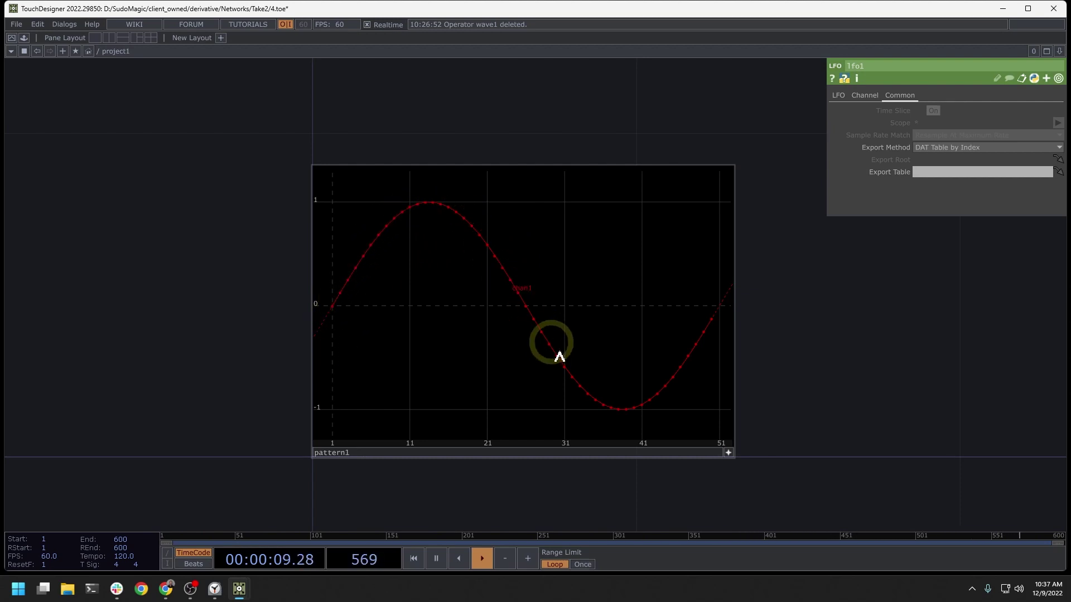
Reactivate pattern1's viewer and read its info: 1 channel, 50 samples, 60 samples/sec
{"action": "left_click", "coordinate": [728, 453]}
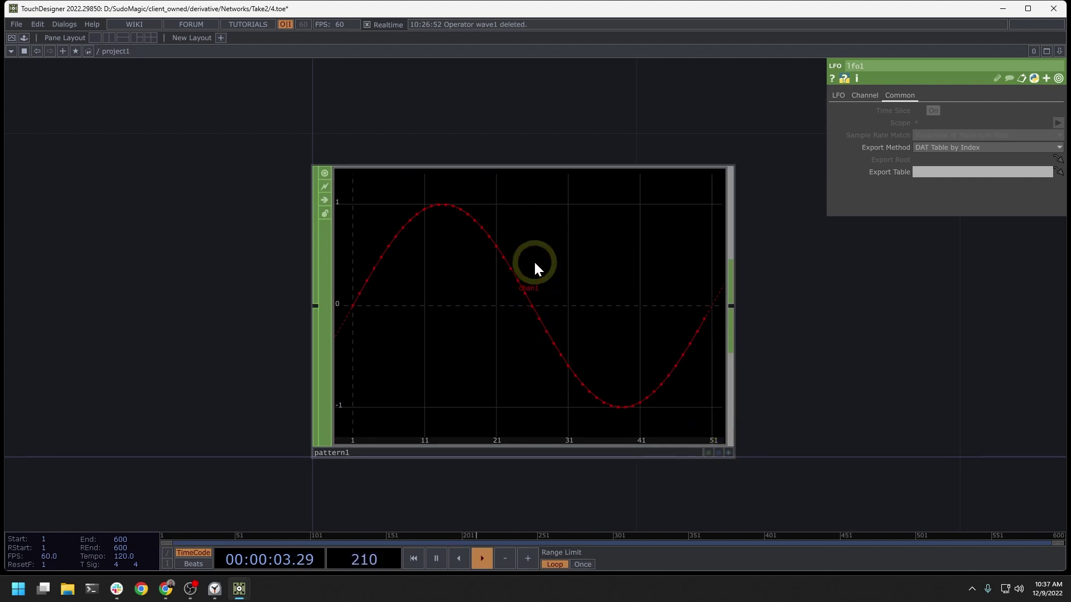
{"action": "middle_click", "coordinate": [534, 262]}
{"action": "middle_click_drag", "start_coordinate": [528, 260], "coordinate": [650, 293]}
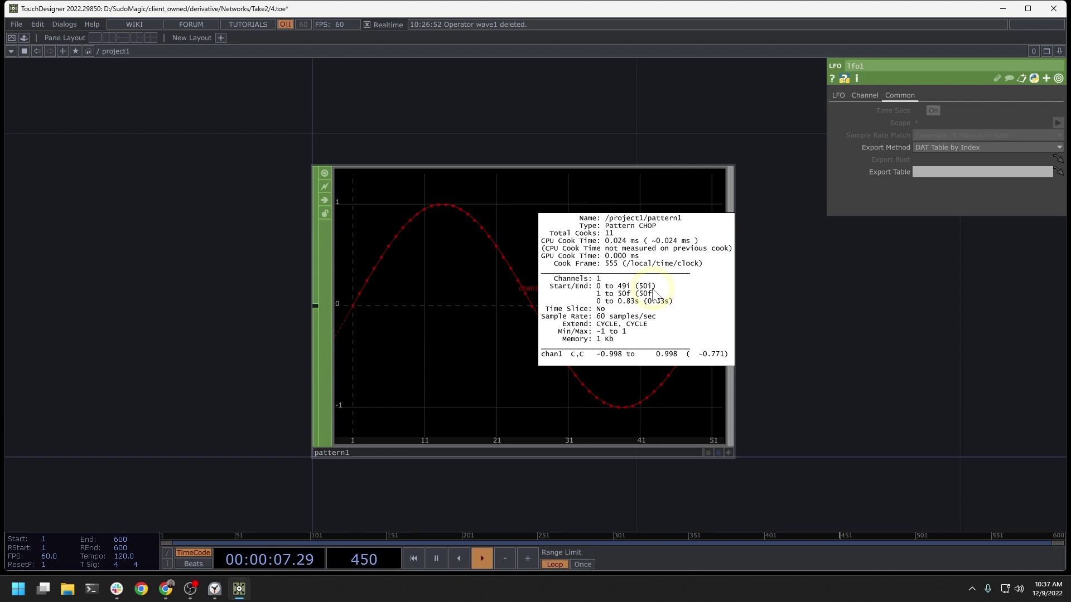
{"action": "middle_click_drag", "start_coordinate": [654, 294], "coordinate": [842, 349]}
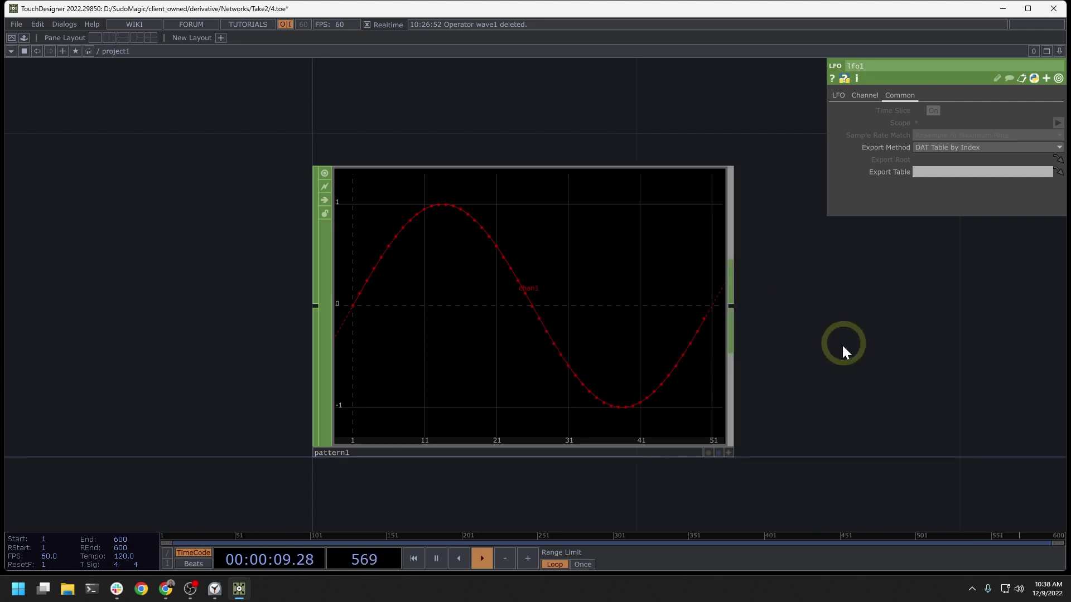
Set pattern2's Length to 200 and check its info shows 200 samples
{"action": "left_click_drag", "start_coordinate": [806, 337], "coordinate": [318, 316]}
{"action": "scroll", "coordinate": [471, 366], "scroll_direction": "down", "scroll_amount": 2}
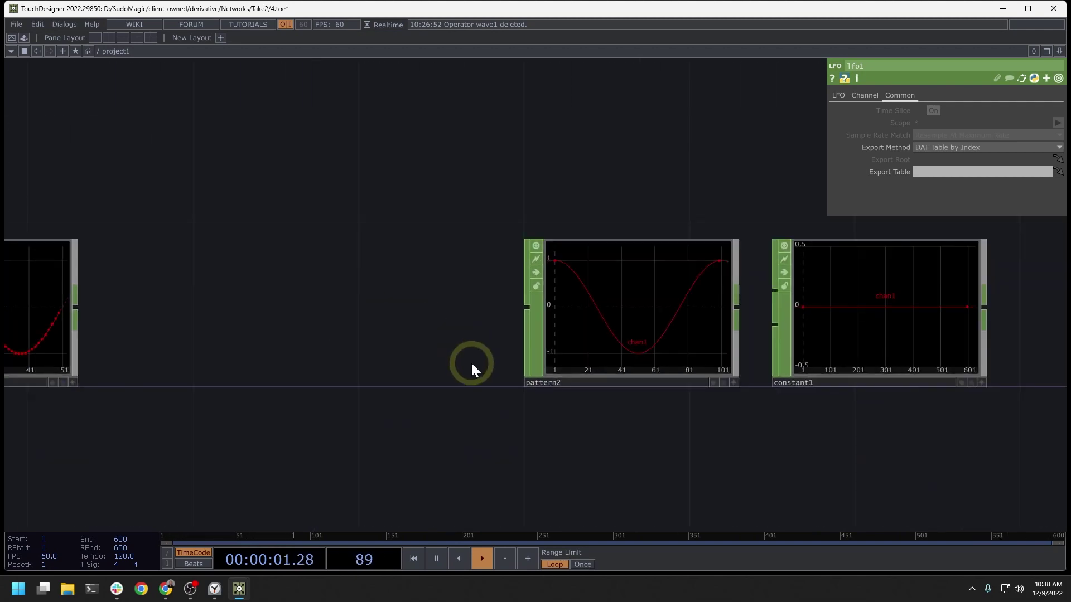
{"action": "left_click_drag", "start_coordinate": [725, 472], "coordinate": [665, 469]}
{"action": "scroll", "coordinate": [593, 298], "scroll_direction": "up", "scroll_amount": 2}
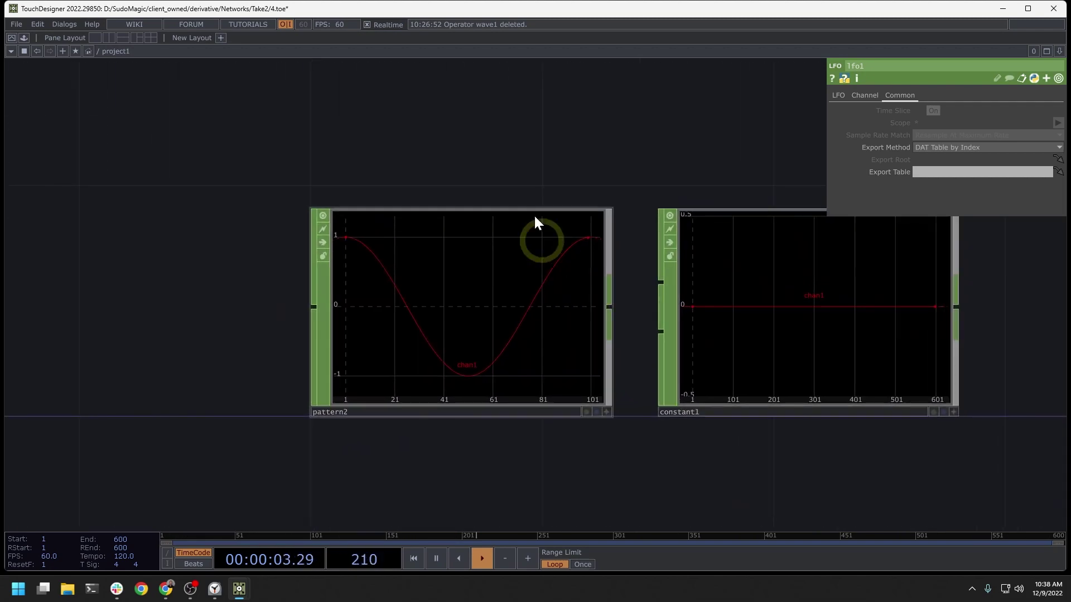
{"action": "left_click_drag", "start_coordinate": [589, 148], "coordinate": [477, 150]}
{"action": "left_click", "coordinate": [322, 251]}
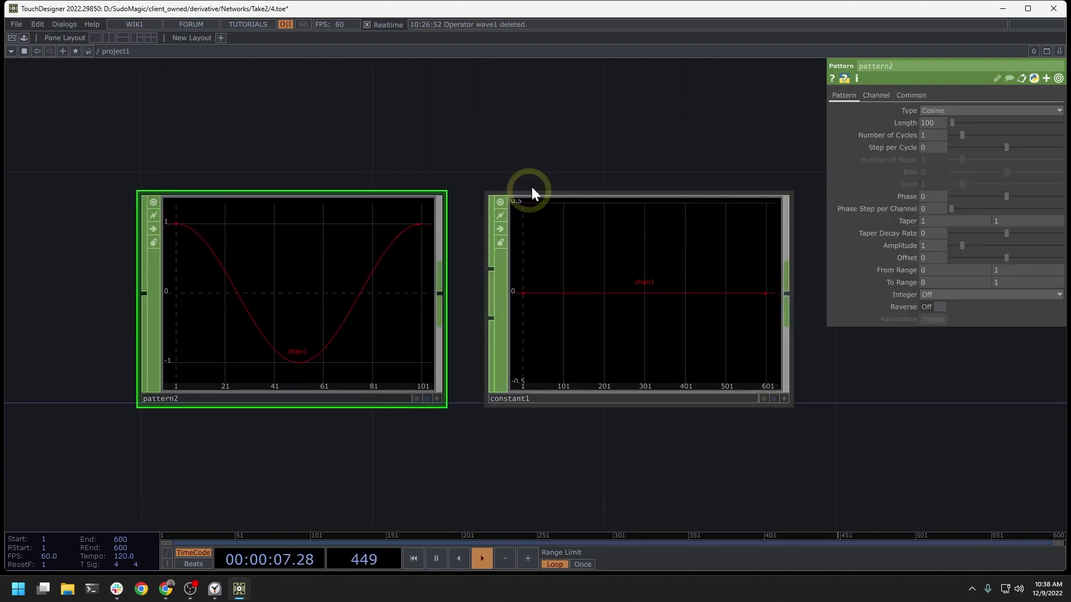
{"action": "left_click_drag", "start_coordinate": [541, 174], "coordinate": [600, 162]}
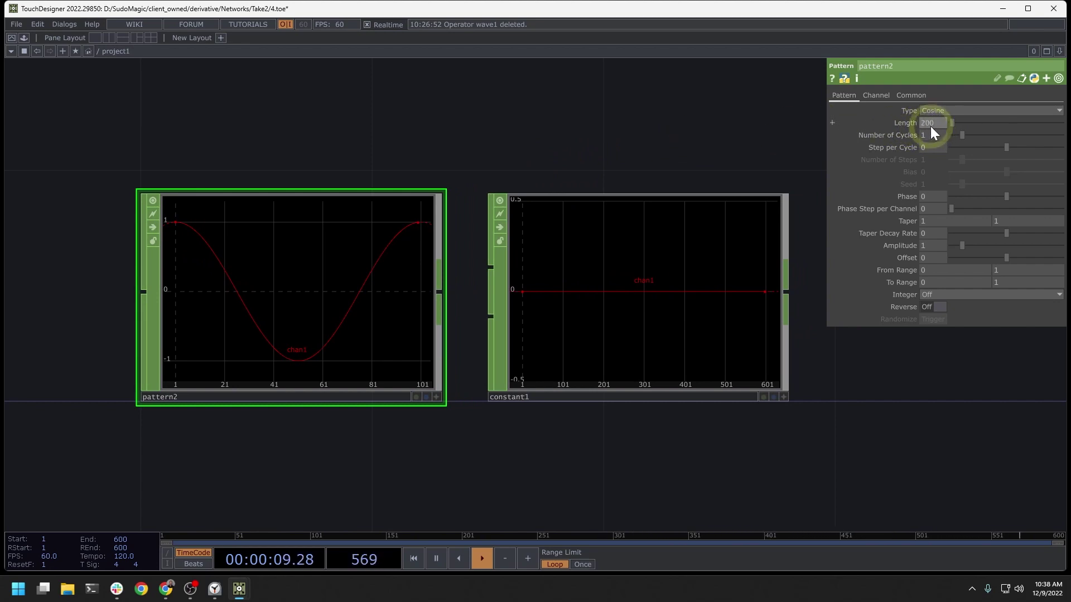
{"action": "key", "text": "Return"}
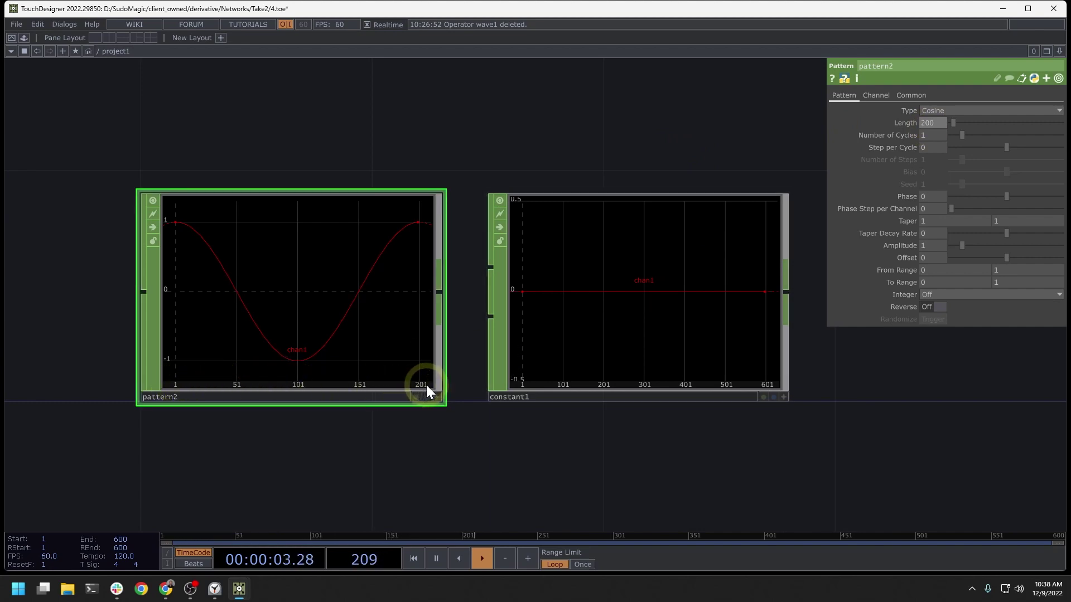
{"action": "middle_click_drag", "start_coordinate": [294, 273], "coordinate": [435, 301]}
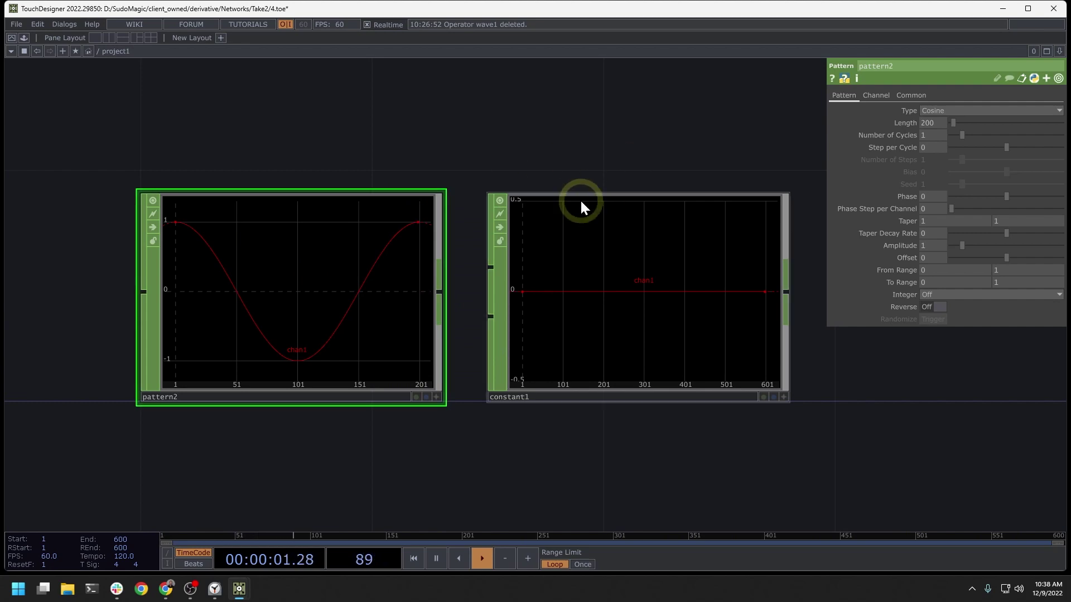
Reveal pattern2's Sample Rate expression me.time.rate and read its info
{"action": "left_click", "coordinate": [879, 95]}
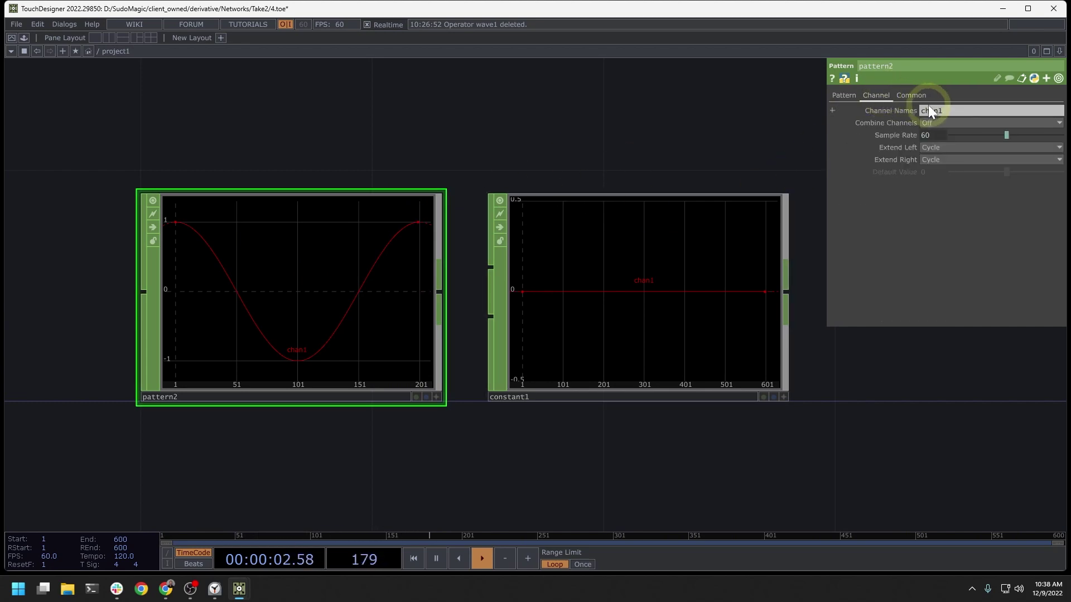
{"action": "left_click", "coordinate": [915, 135]}
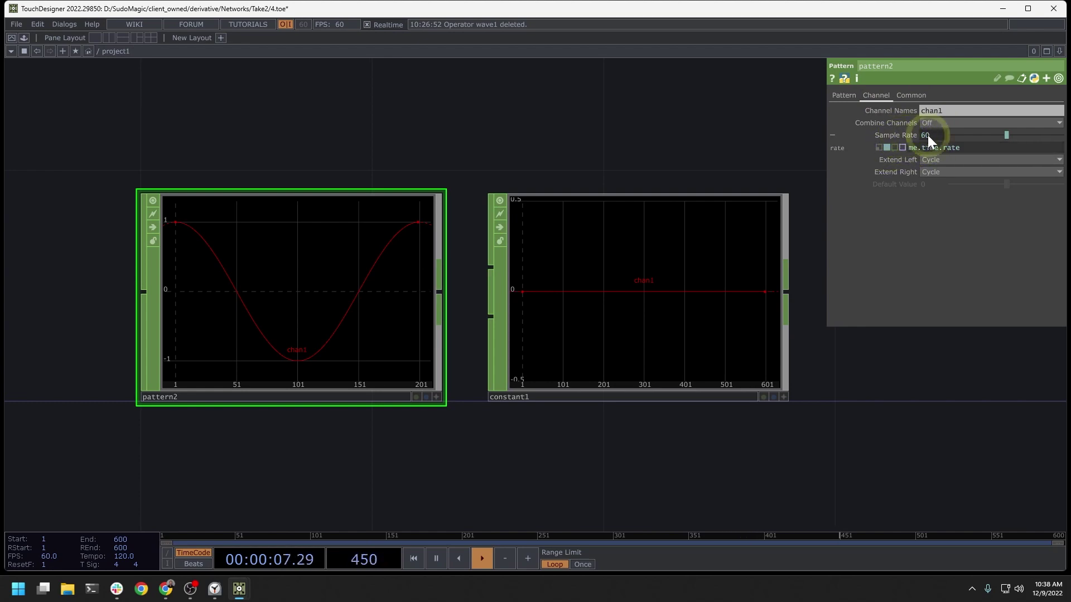
{"action": "middle_click_drag", "start_coordinate": [357, 241], "coordinate": [451, 277]}
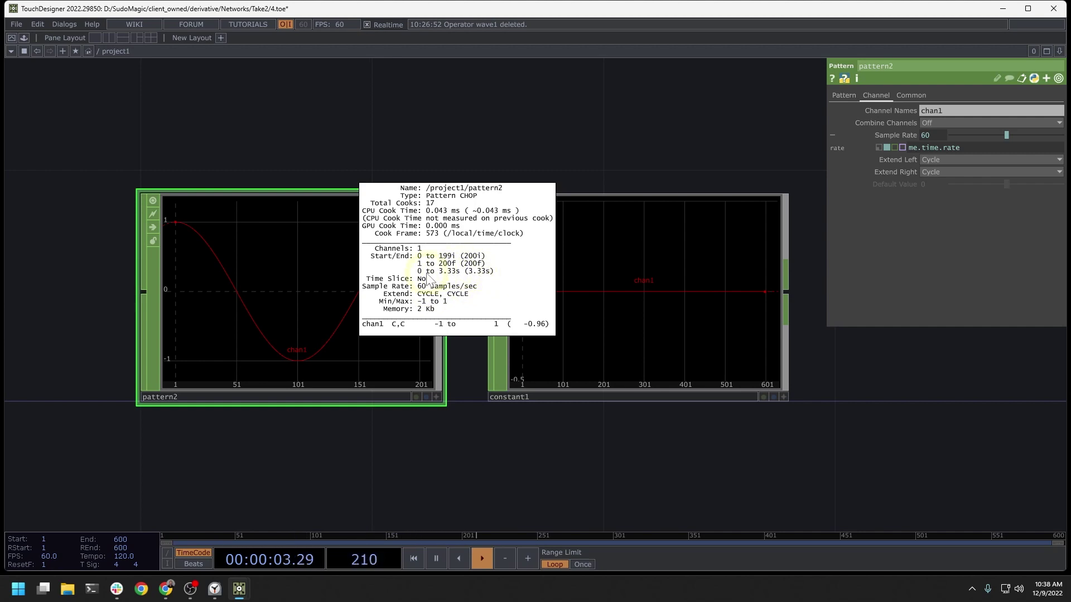
{"action": "middle_click_drag", "start_coordinate": [427, 277], "coordinate": [794, 174]}
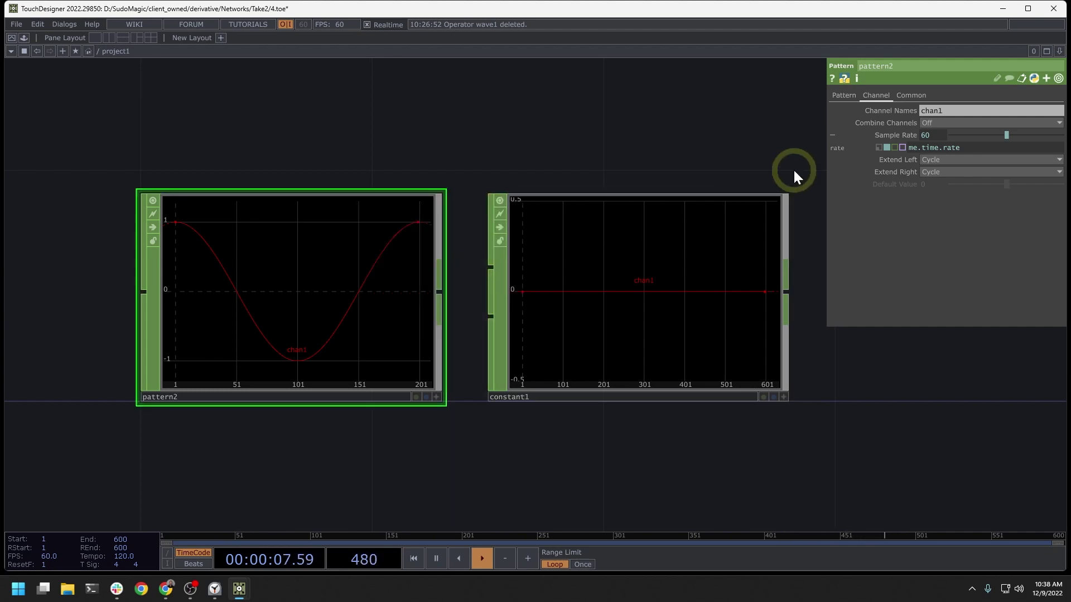
Show constant1's Channel parameters: Start 0, End 10 seconds, Sample Rate 60
{"action": "left_click", "coordinate": [910, 135]}
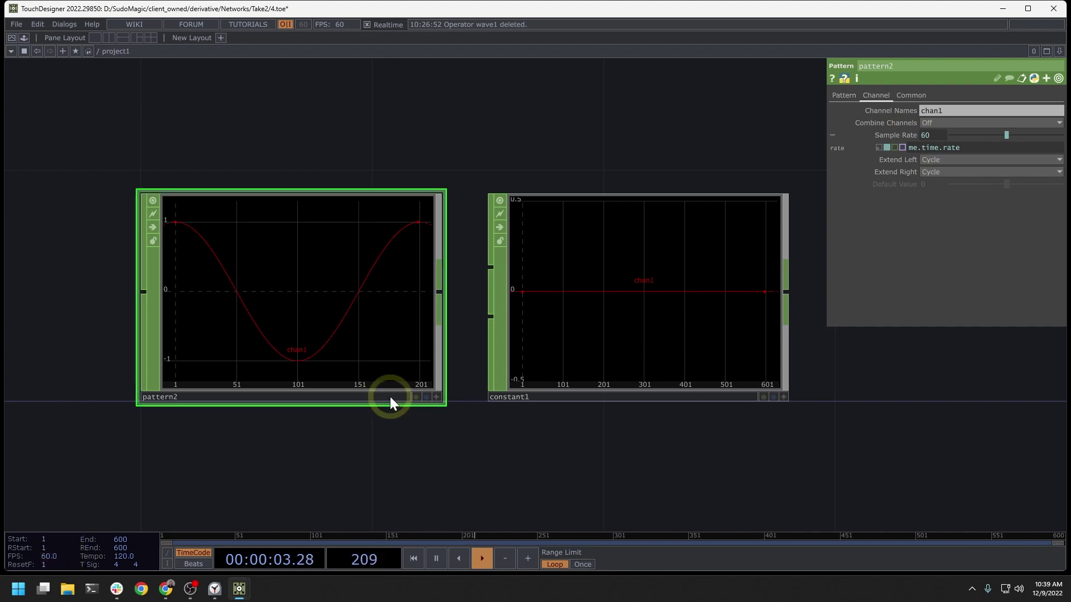
{"action": "left_click", "coordinate": [619, 263]}
{"action": "left_click_drag", "start_coordinate": [774, 134], "coordinate": [660, 150]}
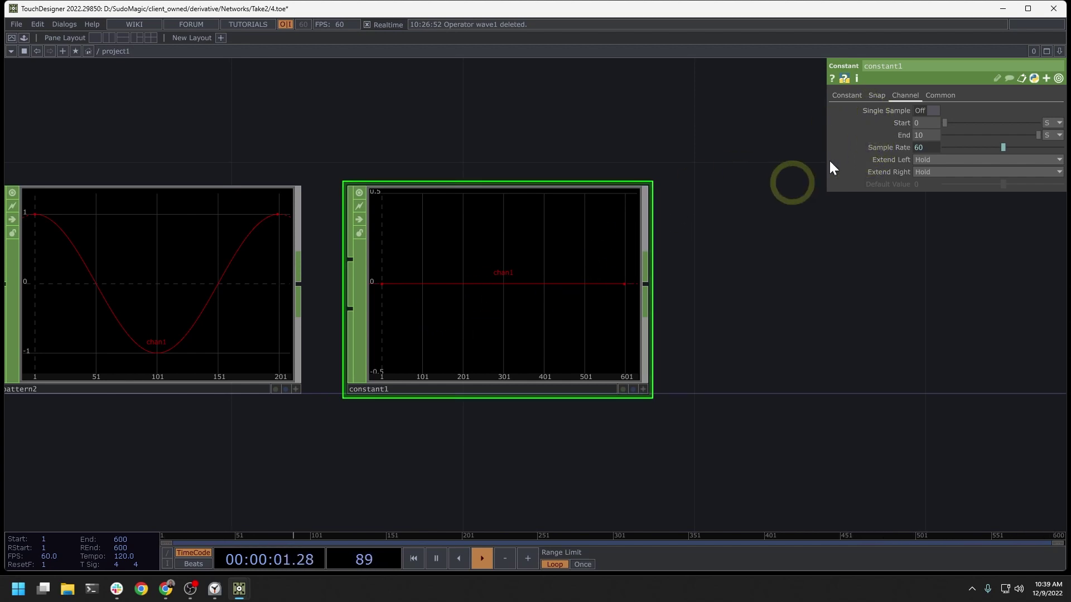
Toggle constant1's Single Sample on and off, keeping Start in seconds
{"action": "left_click", "coordinate": [932, 113]}
{"action": "left_click", "coordinate": [933, 114]}
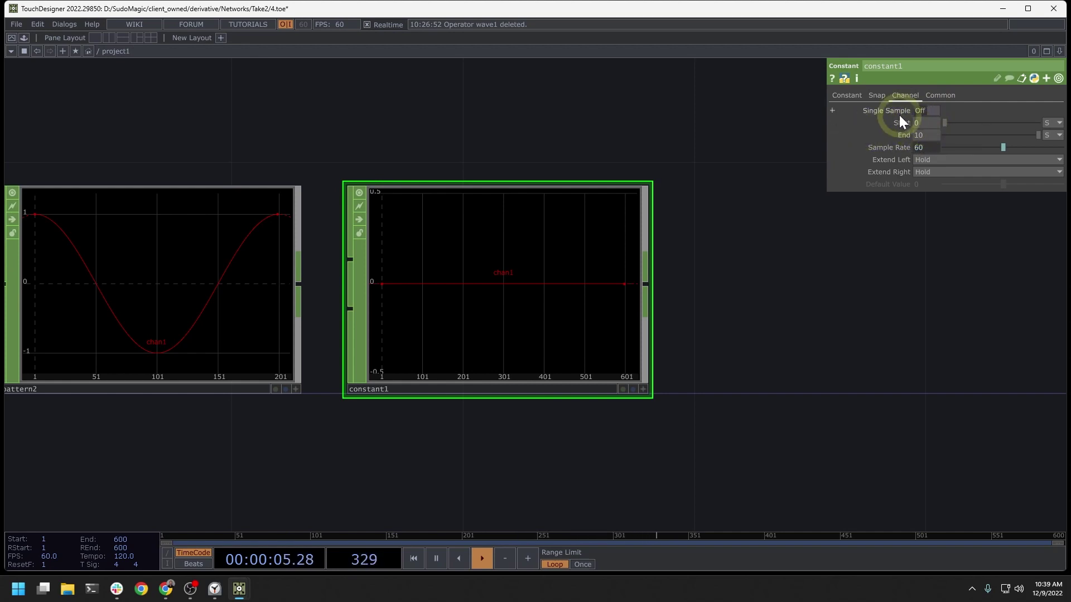
{"action": "left_click", "coordinate": [1056, 124]}
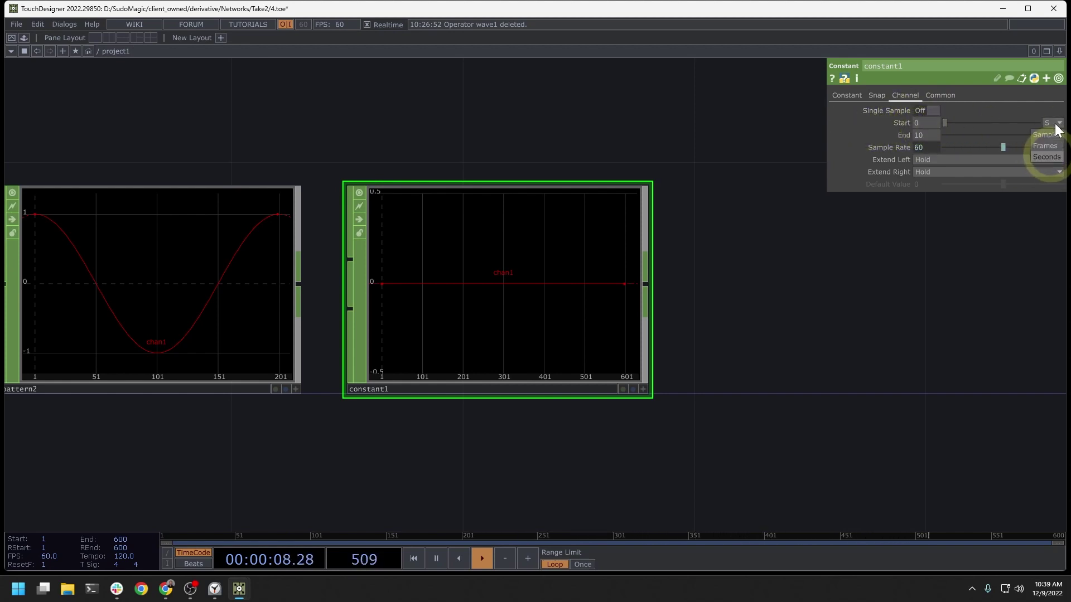
{"action": "left_click", "coordinate": [1046, 157]}
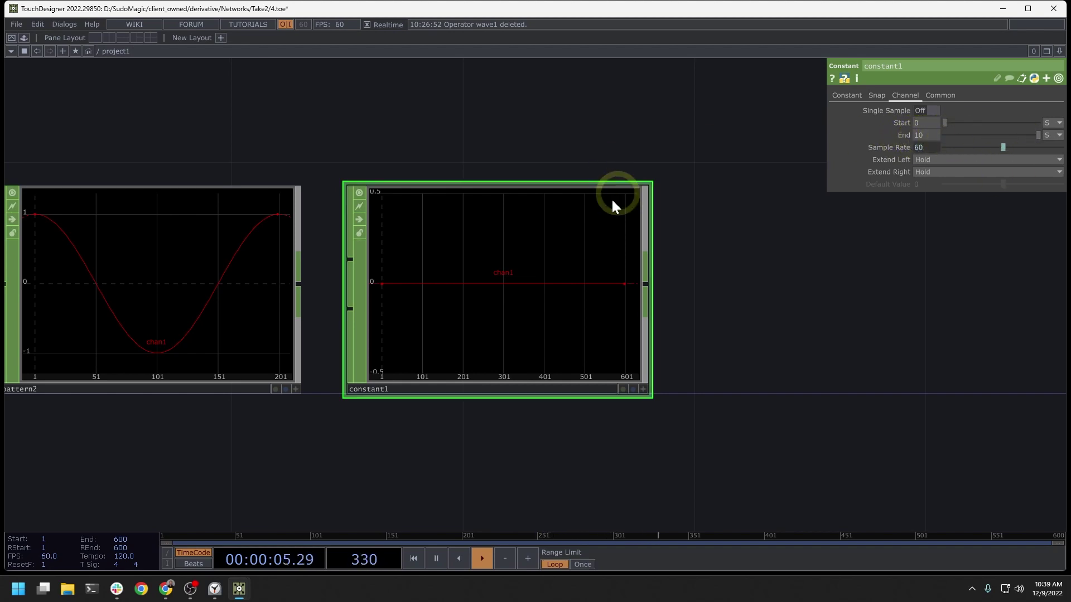
Set constant1's End to 5 seconds and confirm it now has 300 samples
{"action": "middle_click", "coordinate": [540, 245]}
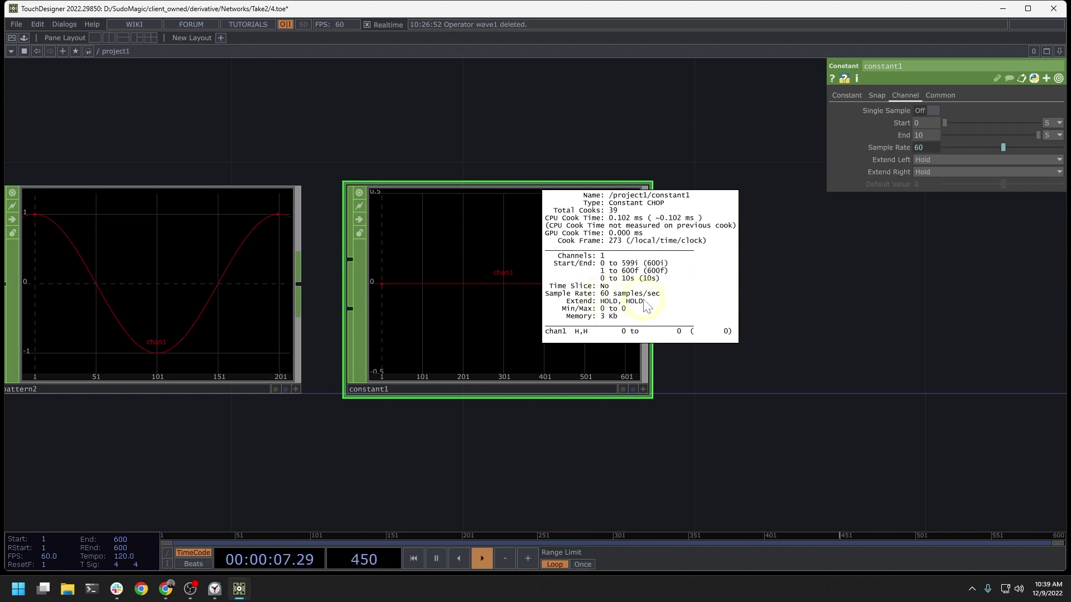
{"action": "middle_click_drag", "start_coordinate": [660, 304], "coordinate": [677, 287]}
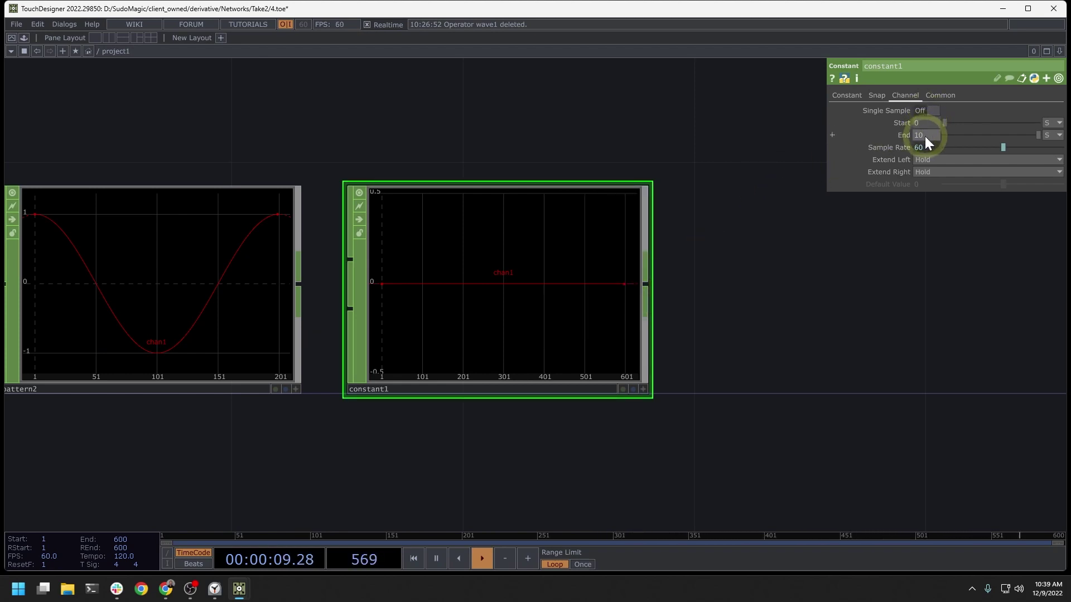
{"action": "type", "text": "5"}
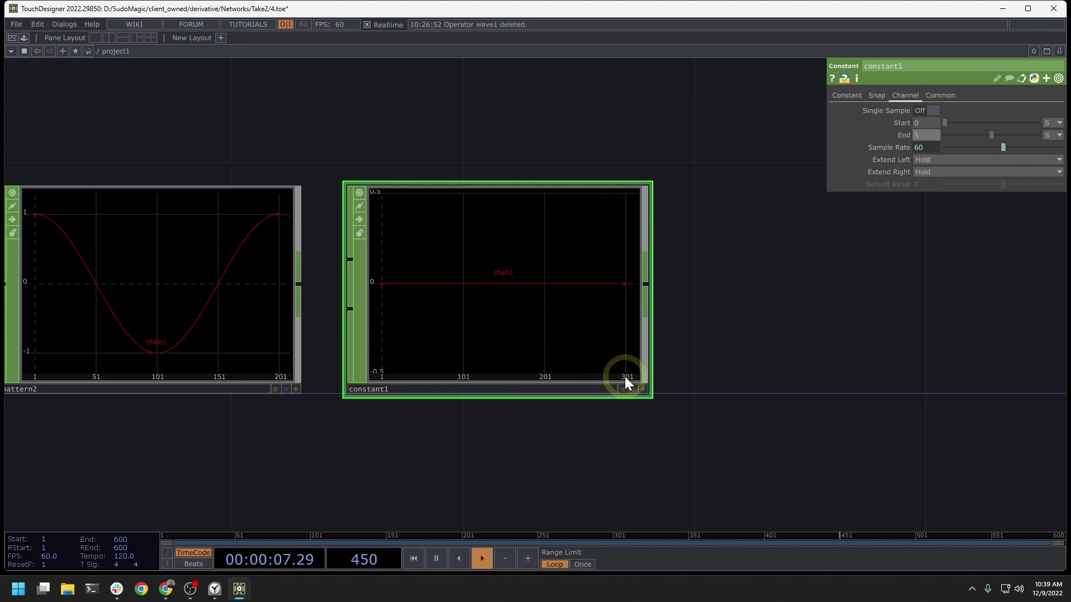
{"action": "middle_click", "coordinate": [609, 306]}
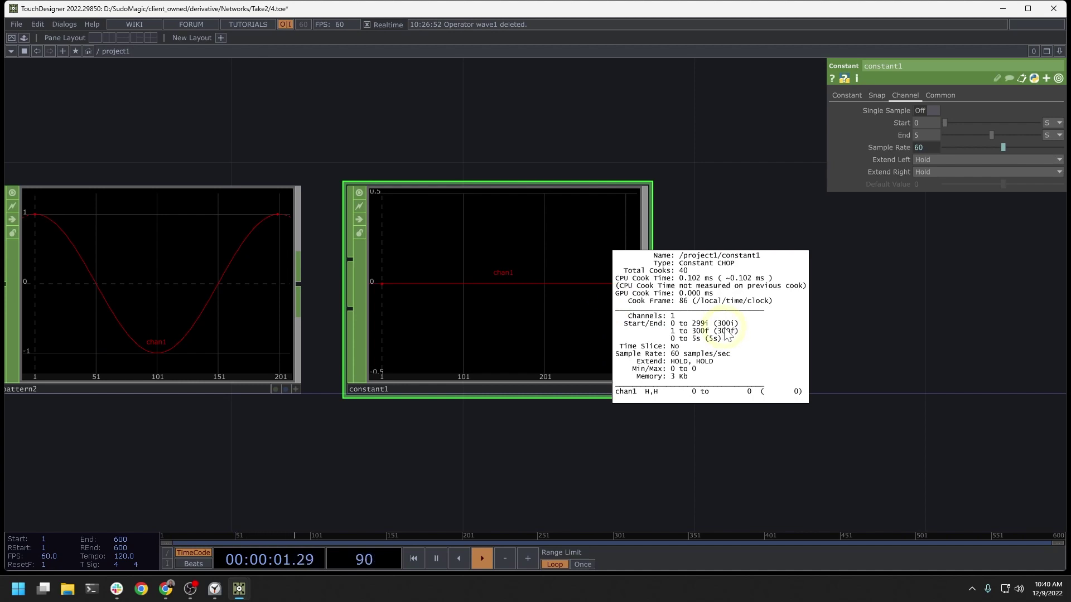
{"action": "middle_click_drag", "start_coordinate": [728, 337], "coordinate": [768, 159]}
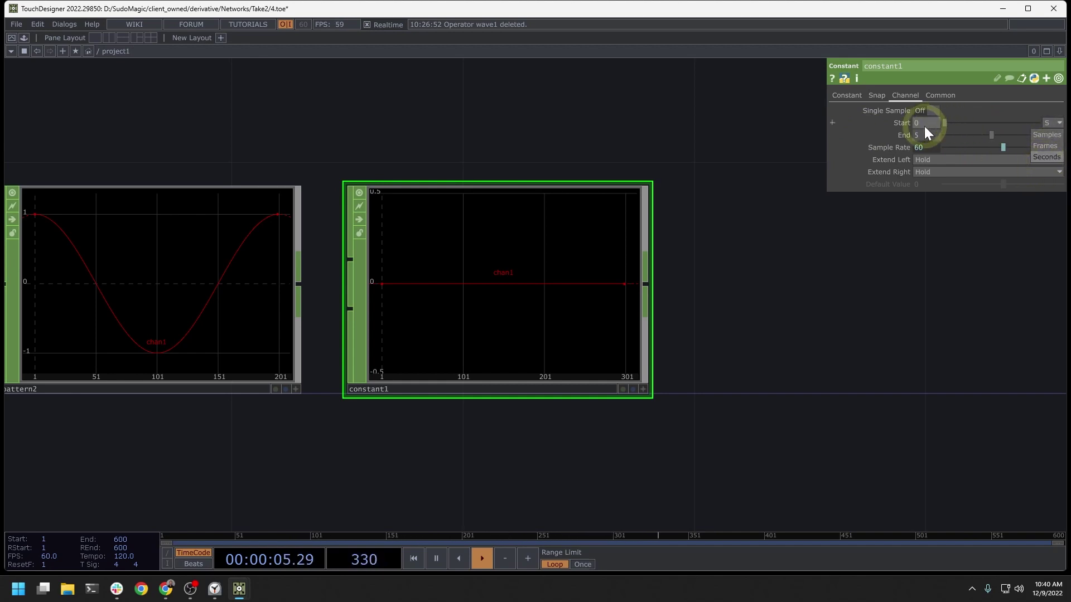
Switch constant1's End unit to Samples and verify its range reads 0 to 299
{"action": "left_click", "coordinate": [1048, 136]}
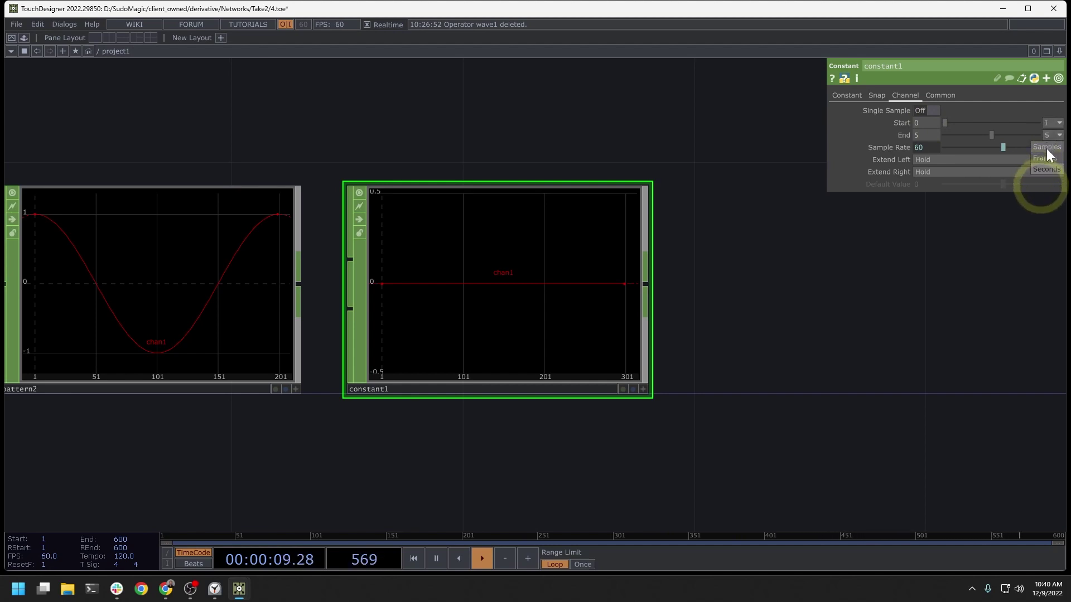
{"action": "left_click", "coordinate": [1046, 148]}
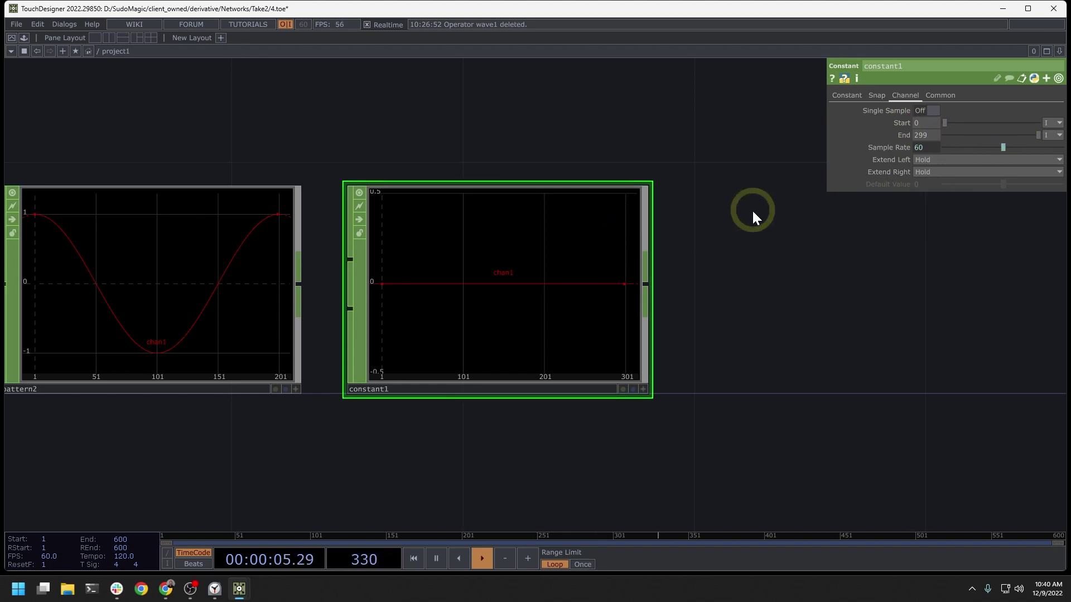
{"action": "middle_click", "coordinate": [517, 277]}
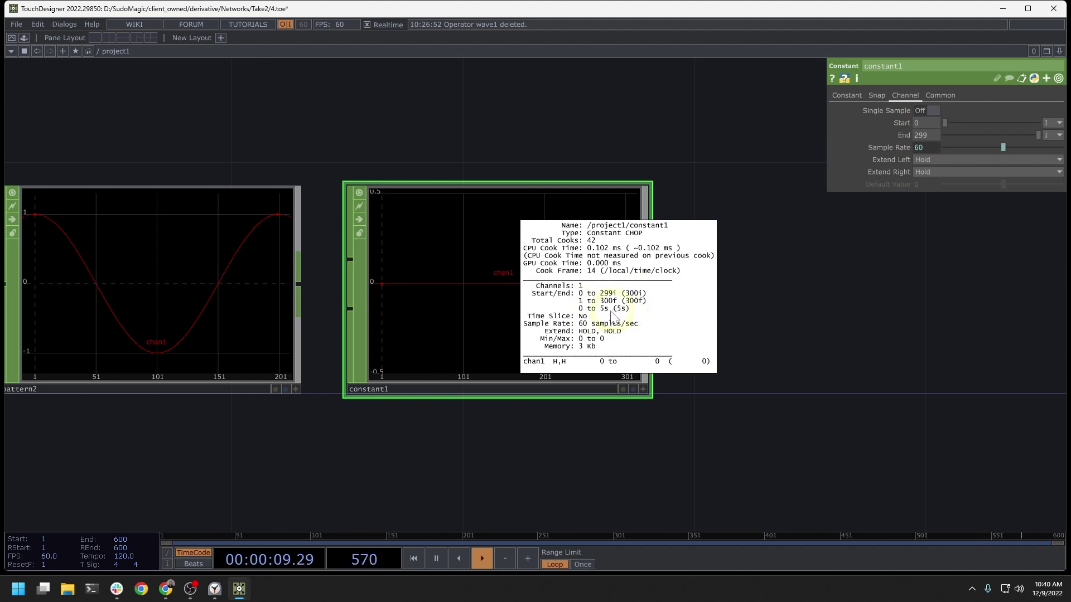
Center pattern10 in the network and inspect its 10-sample sine wave info
{"action": "left_click_drag", "start_coordinate": [777, 256], "coordinate": [396, 288]}
{"action": "scroll", "coordinate": [675, 270], "scroll_direction": "down", "scroll_amount": 5}
{"action": "scroll", "coordinate": [697, 290], "scroll_direction": "up", "scroll_amount": 5}
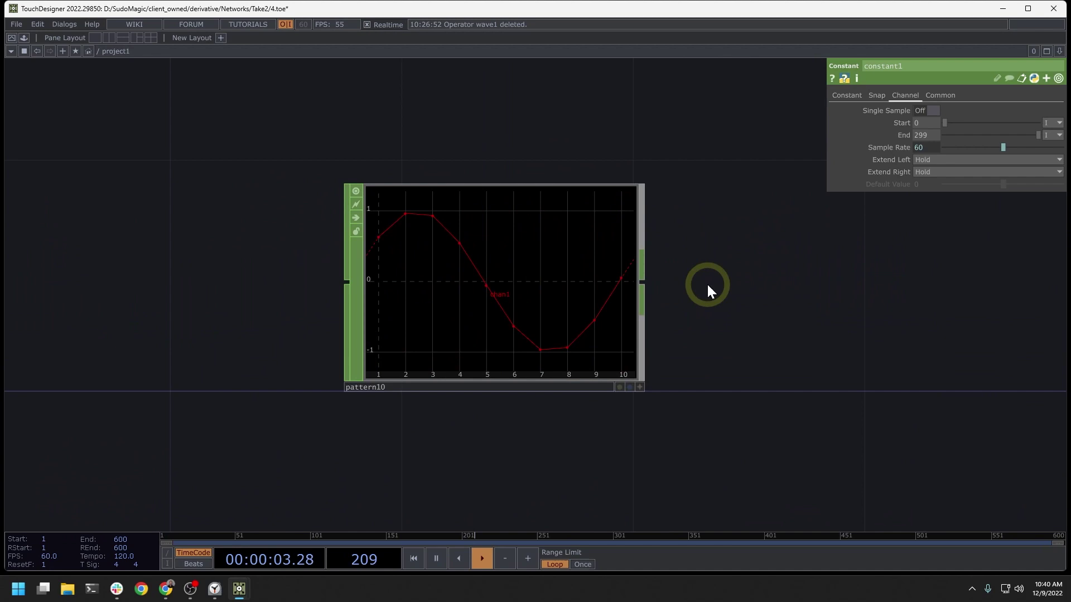
{"action": "left_click_drag", "start_coordinate": [772, 270], "coordinate": [595, 279]}
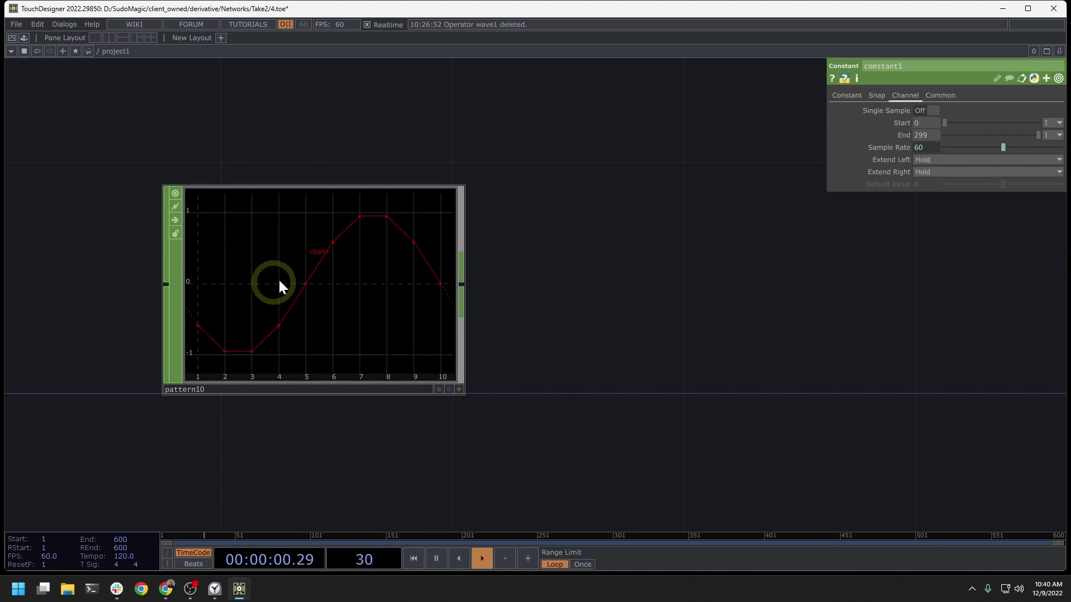
{"action": "middle_click_drag", "start_coordinate": [278, 286], "coordinate": [440, 290]}
{"action": "left_click_drag", "start_coordinate": [390, 153], "coordinate": [430, 146]}
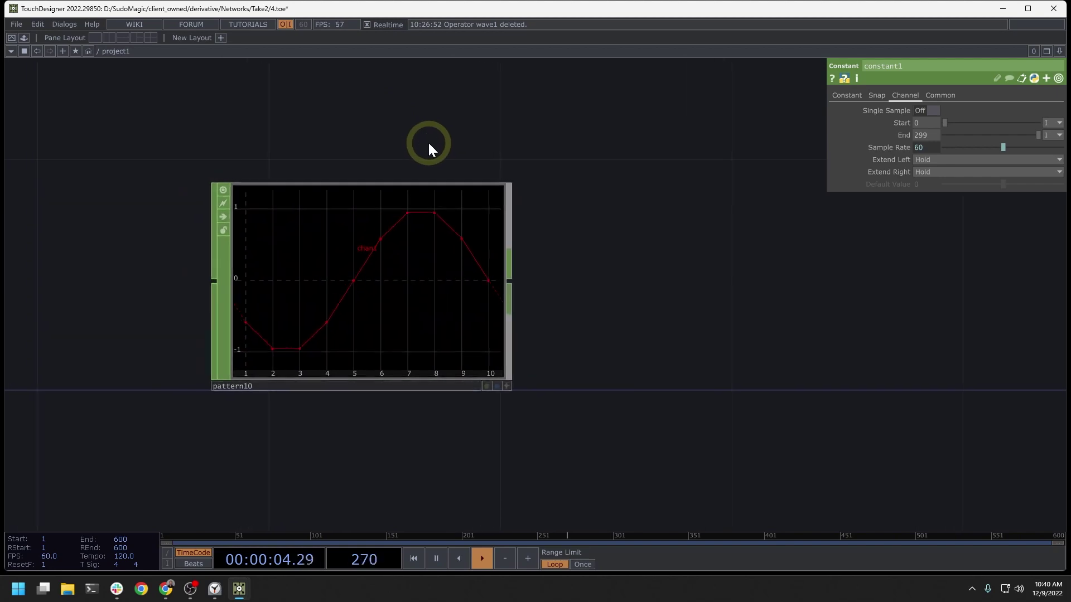
{"action": "scroll", "coordinate": [300, 222], "scroll_direction": "up", "scroll_amount": 2}
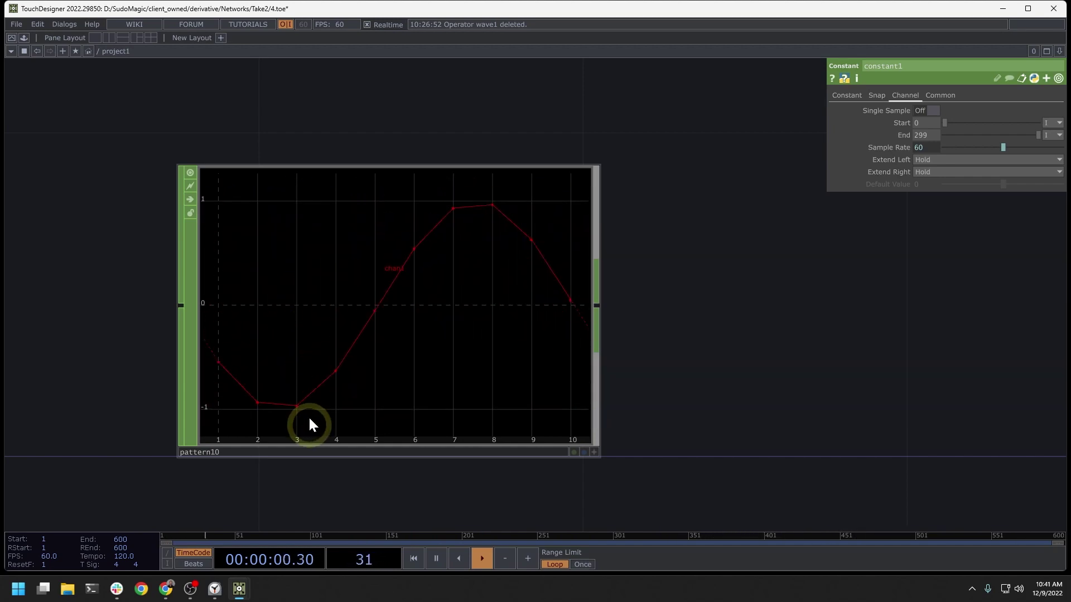
{"action": "scroll", "coordinate": [314, 293], "scroll_direction": "down", "scroll_amount": 2}
{"action": "left_click_drag", "start_coordinate": [637, 290], "coordinate": [505, 296]}
{"action": "scroll", "coordinate": [547, 290], "scroll_direction": "down", "scroll_amount": 2}
Create shuffle1 beside pattern10 and wire pattern10's output into it
{"action": "key", "text": "Tab"}
{"action": "type", "text": "sh"}
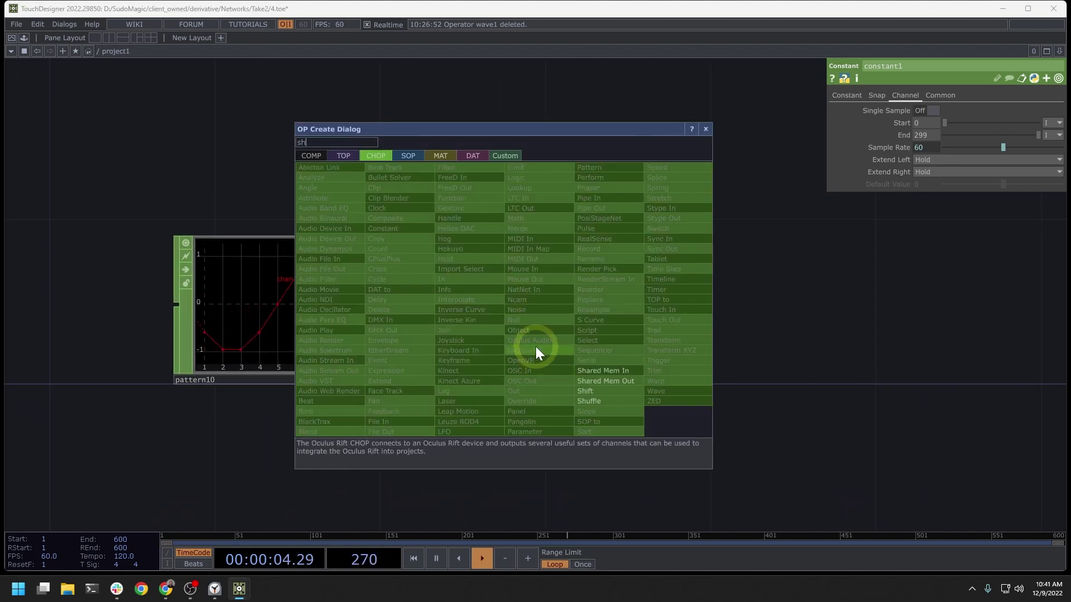
{"action": "left_click", "coordinate": [601, 391]}
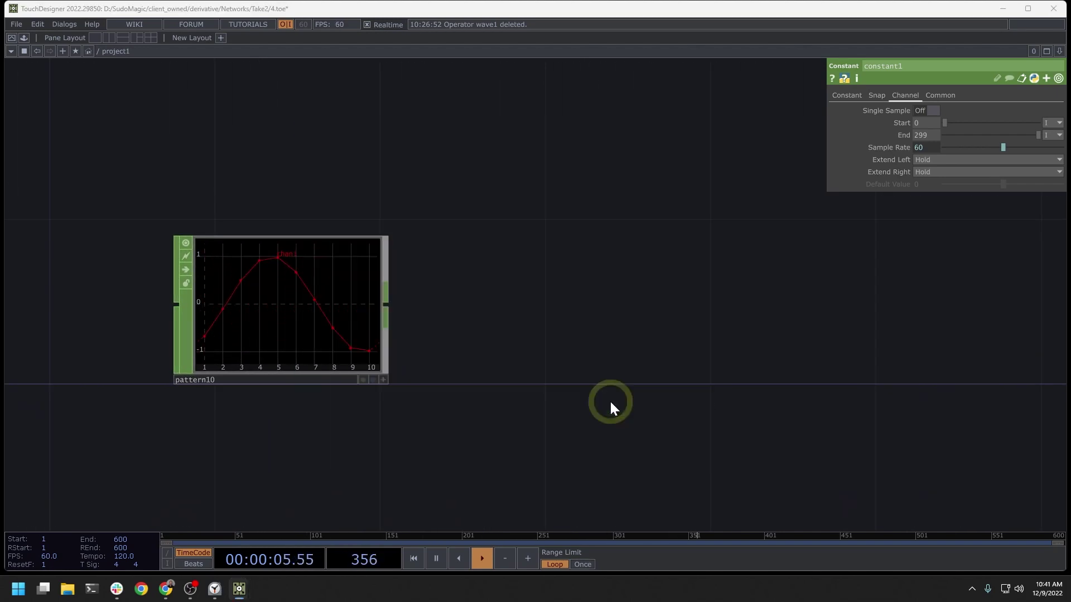
{"action": "left_click", "coordinate": [530, 310]}
{"action": "left_click_drag", "start_coordinate": [389, 304], "coordinate": [607, 295]}
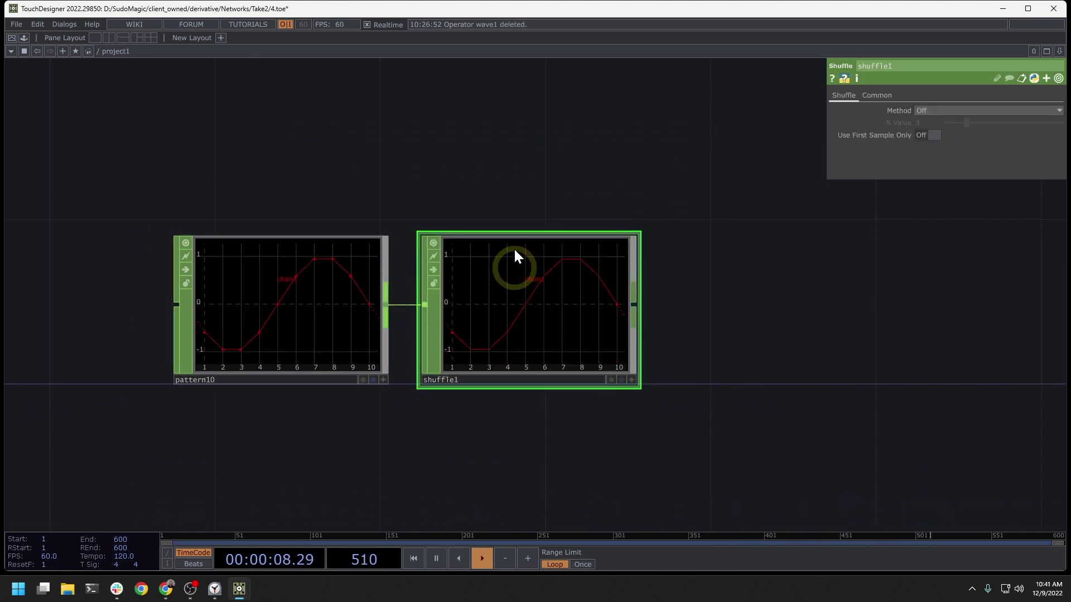
{"action": "left_click_drag", "start_coordinate": [563, 179], "coordinate": [646, 173]}
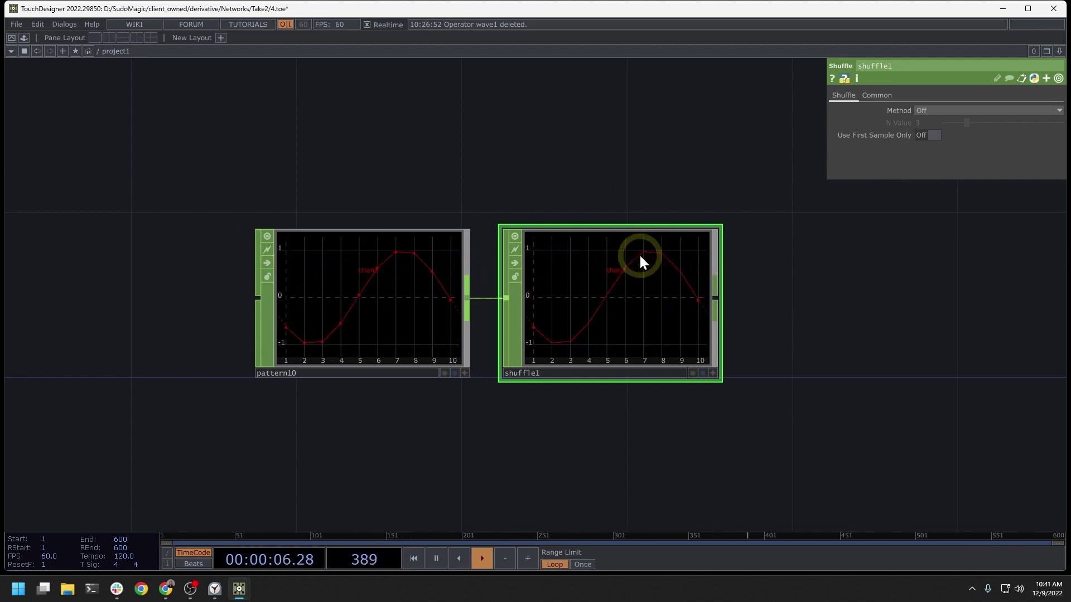
Set shuffle1's Shuffle Method to Split All Samples
{"action": "left_click", "coordinate": [922, 111]}
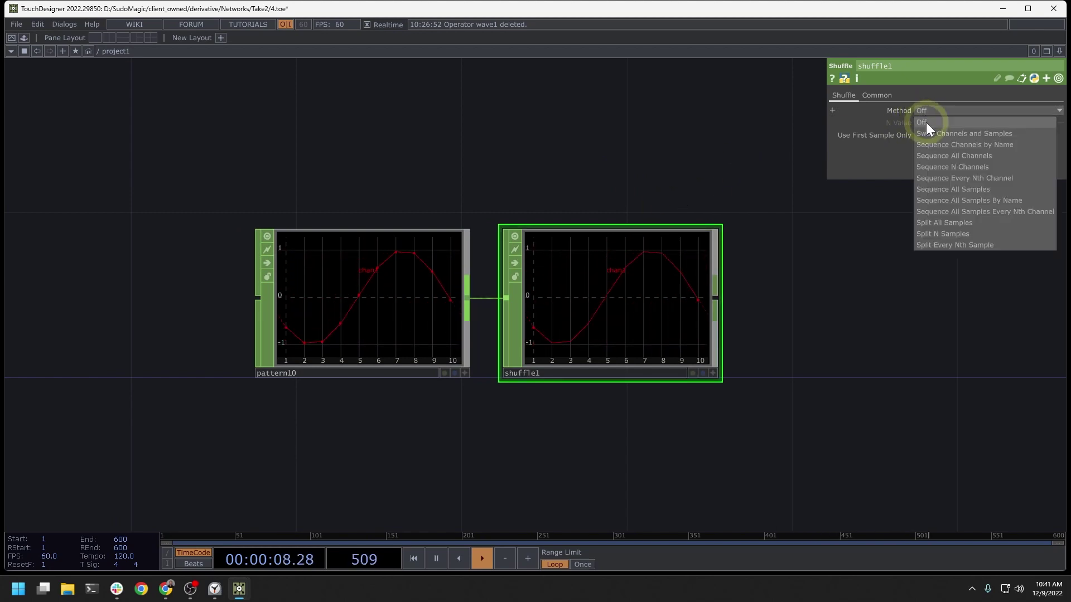
{"action": "left_click", "coordinate": [945, 224]}
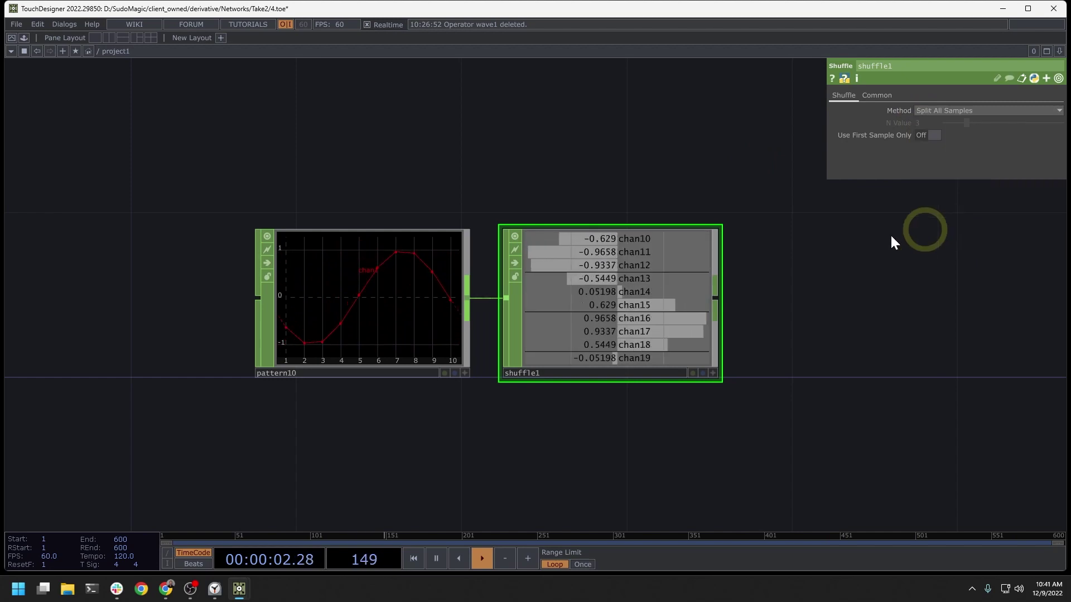
{"action": "key", "text": "h"}
Inspect shuffle1's and pattern10's info to confirm the ten single-value channels chan10–chan19
{"action": "left_click", "coordinate": [692, 228]}
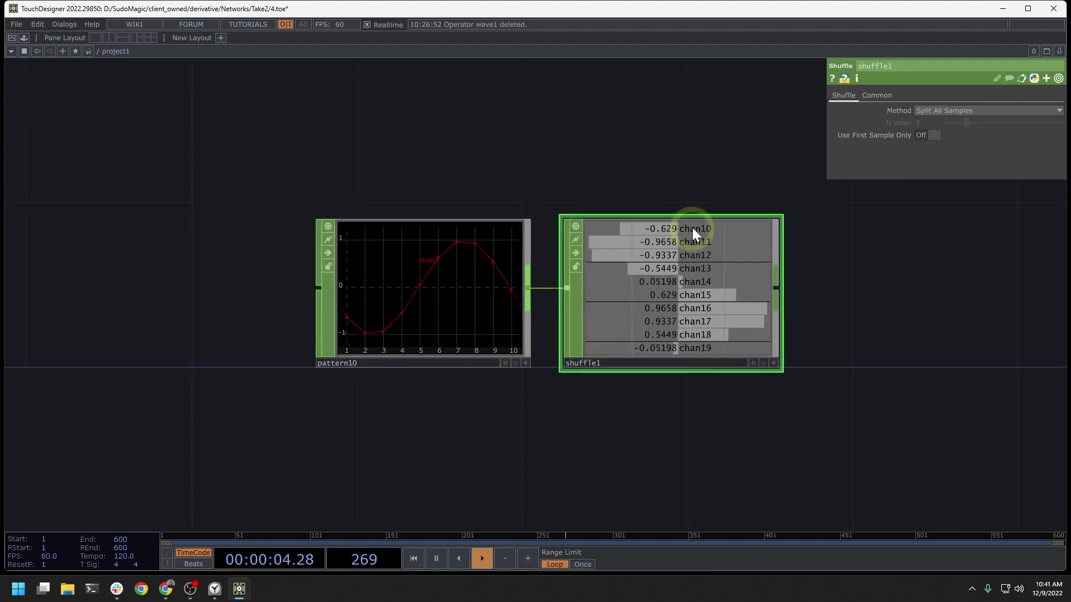
{"action": "left_click_drag", "start_coordinate": [692, 227], "coordinate": [700, 349]}
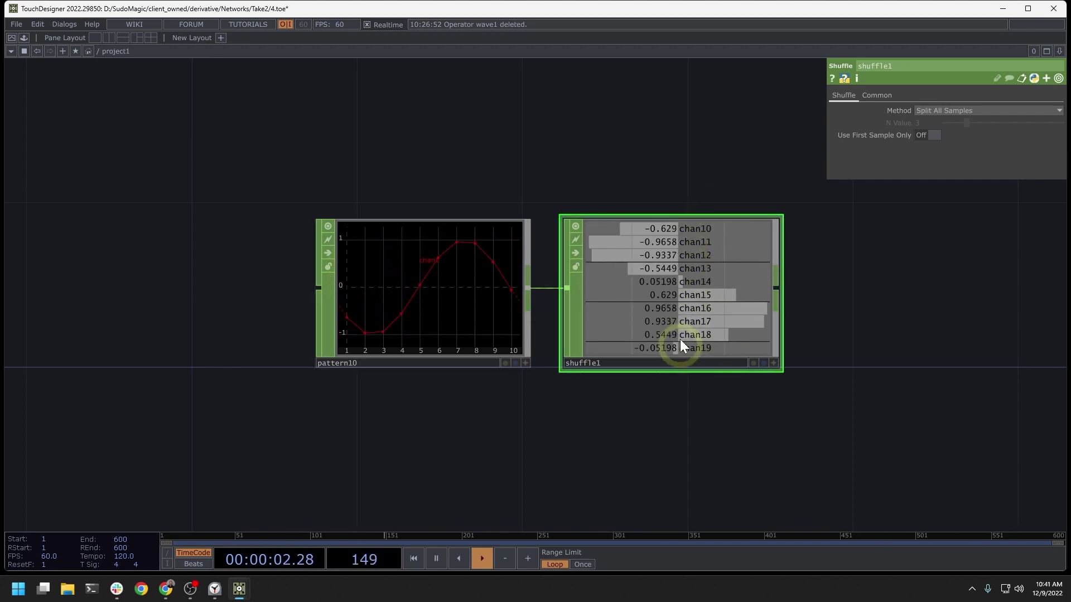
{"action": "middle_click_drag", "start_coordinate": [694, 277], "coordinate": [604, 176]}
{"action": "middle_click_drag", "start_coordinate": [461, 282], "coordinate": [462, 282]}
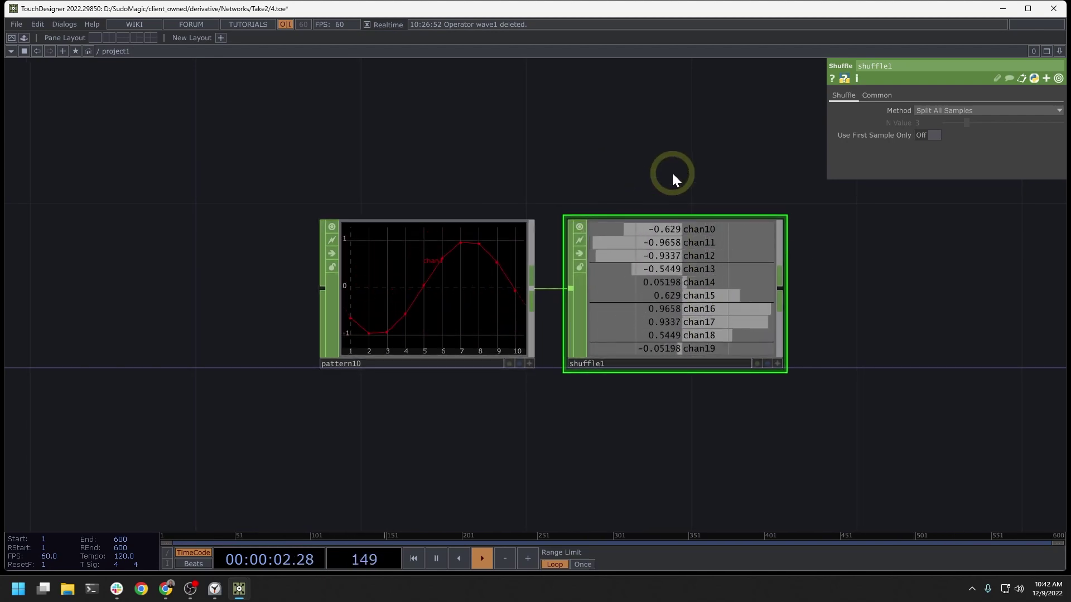
{"action": "left_click_drag", "start_coordinate": [674, 447], "coordinate": [739, 358]}
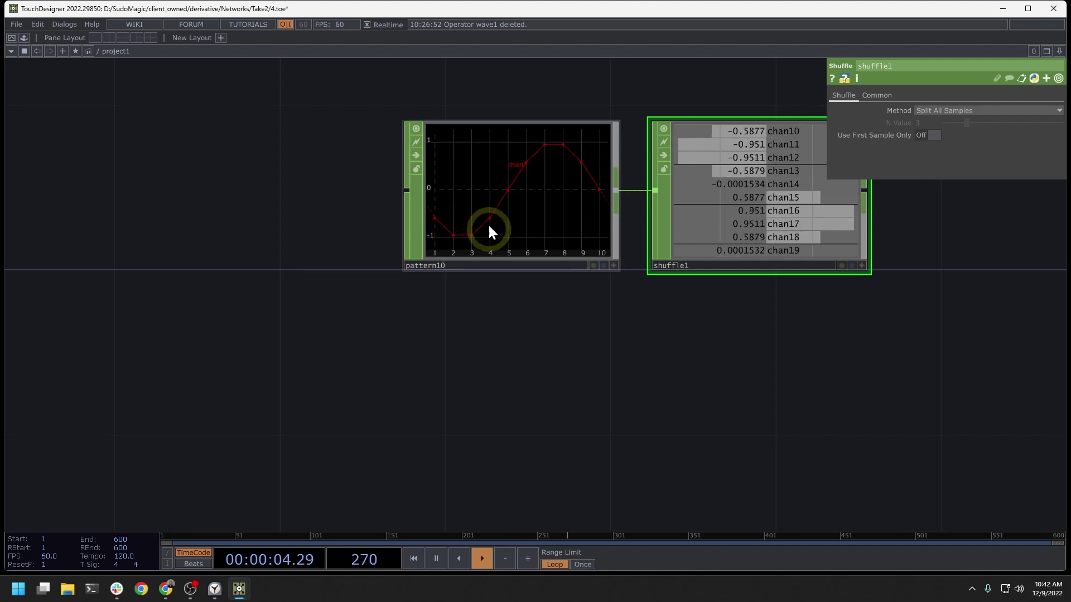
Create a CHOP to DAT, chopto1, placed below pattern10
{"action": "key", "text": "Tab"}
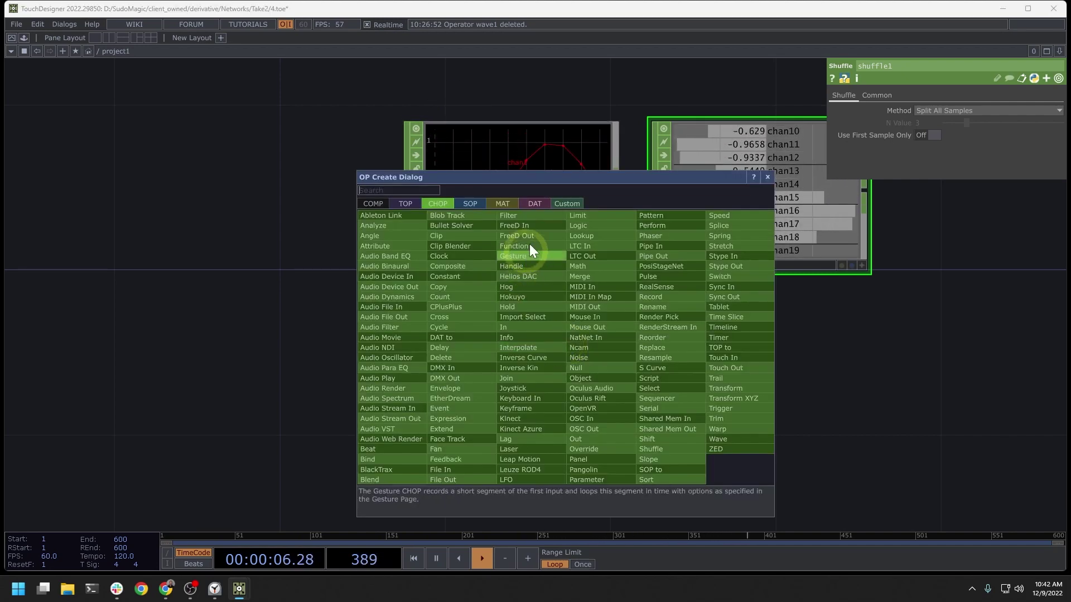
{"action": "left_click", "coordinate": [534, 205]}
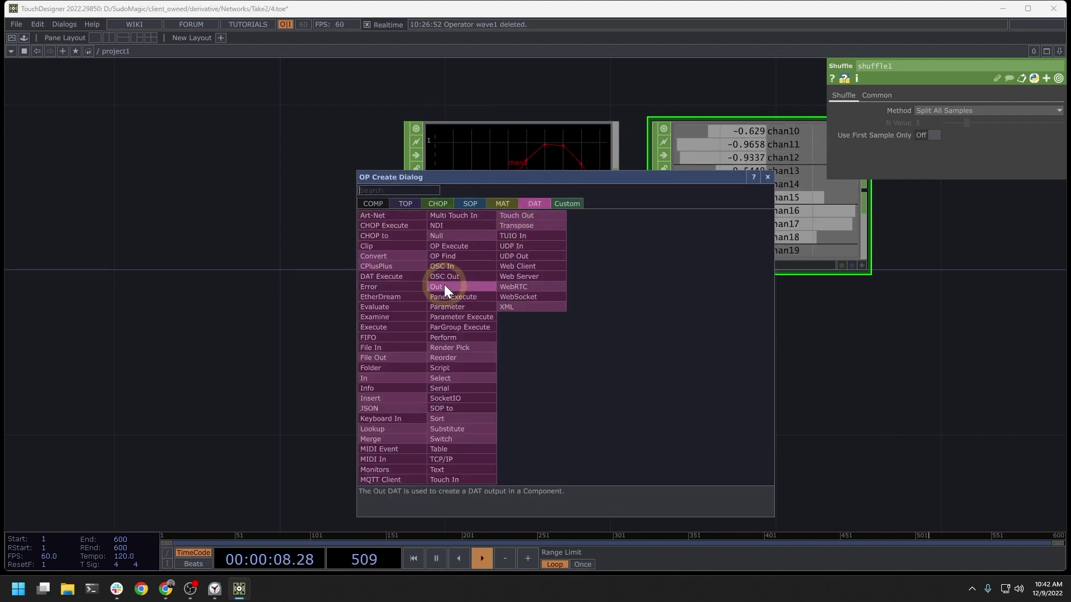
{"action": "type", "text": "c"}
{"action": "left_click", "coordinate": [384, 239]}
{"action": "left_click", "coordinate": [510, 357]}
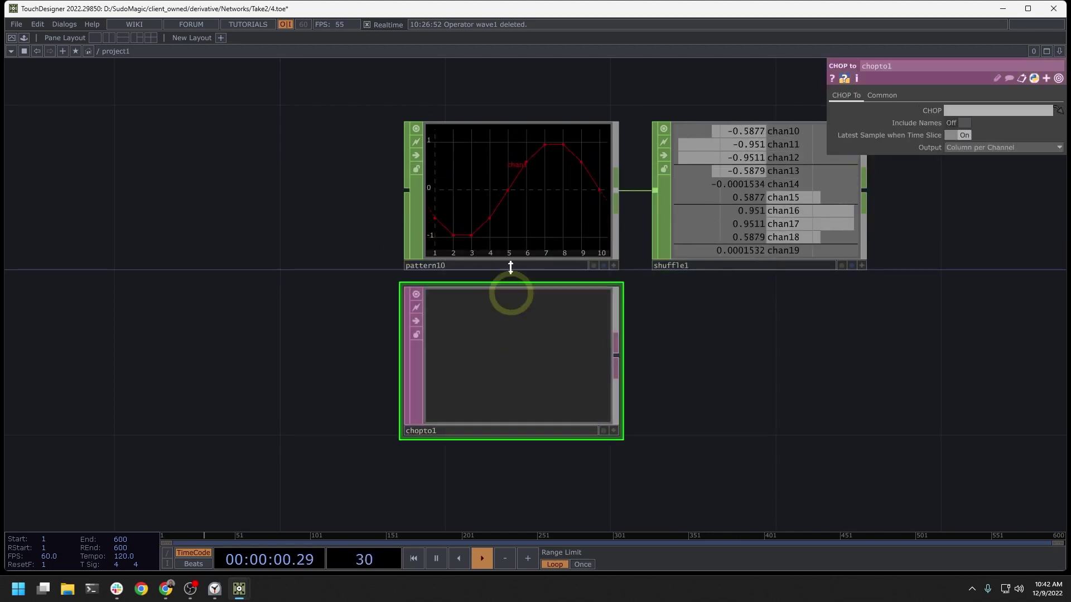
Link pattern10 to chopto1 so its ten sample values appear as rows 0–9
{"action": "left_click_drag", "start_coordinate": [506, 244], "coordinate": [507, 332]}
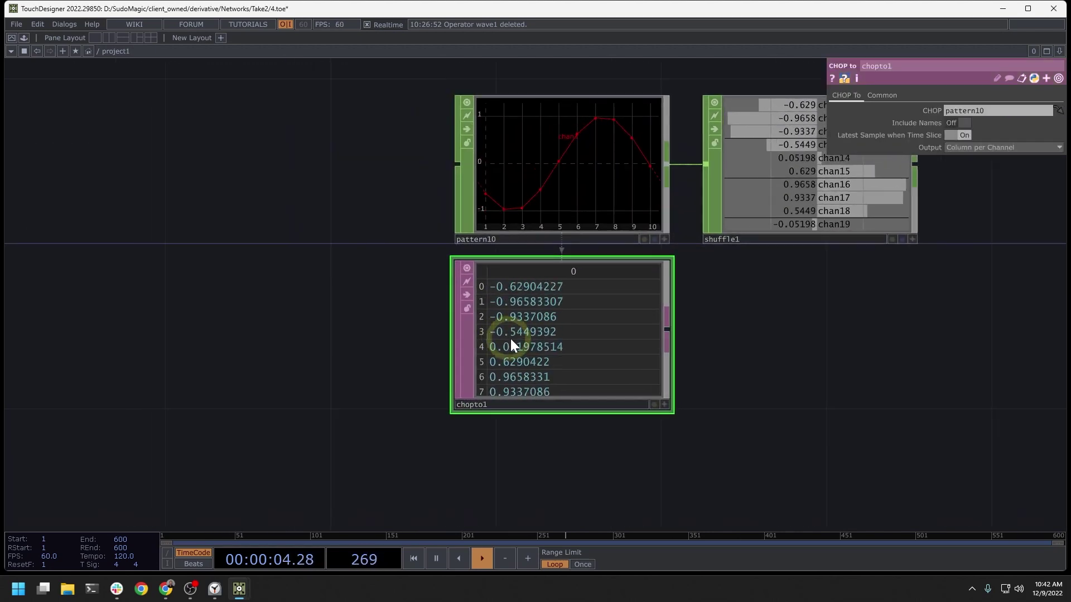
{"action": "scroll", "coordinate": [507, 340], "scroll_direction": "up", "scroll_amount": 5}
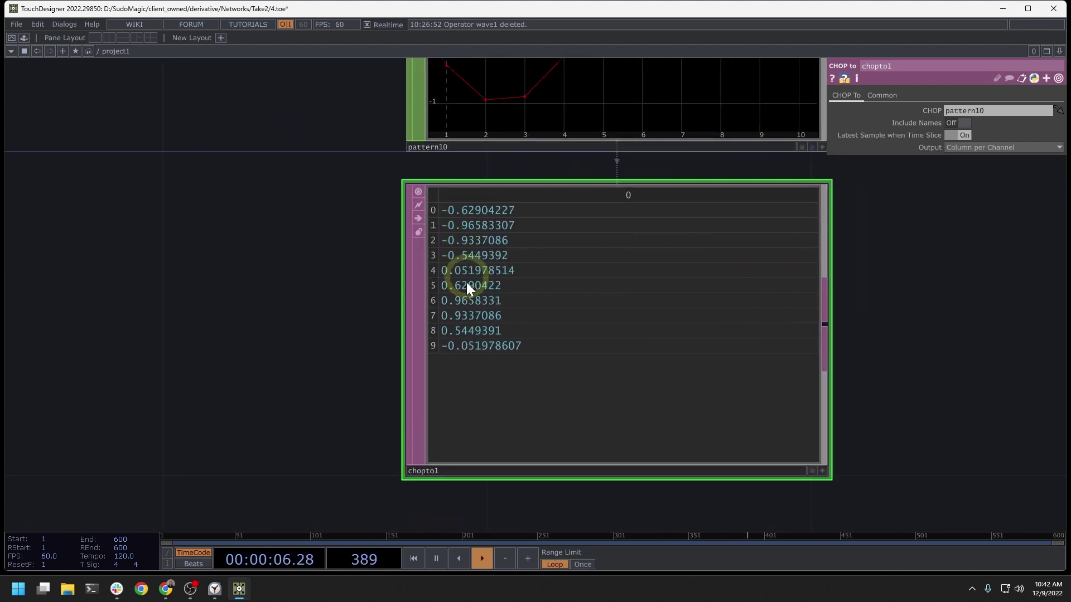
{"action": "scroll", "coordinate": [344, 298], "scroll_direction": "down", "scroll_amount": 3}
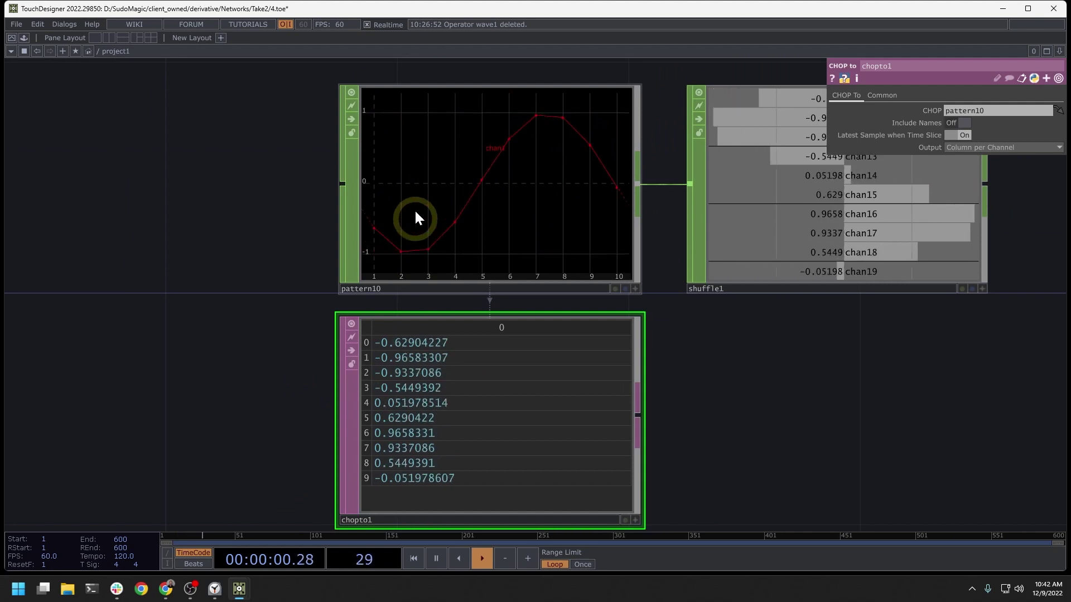
{"action": "scroll", "coordinate": [510, 303], "scroll_direction": "down", "scroll_amount": 10}
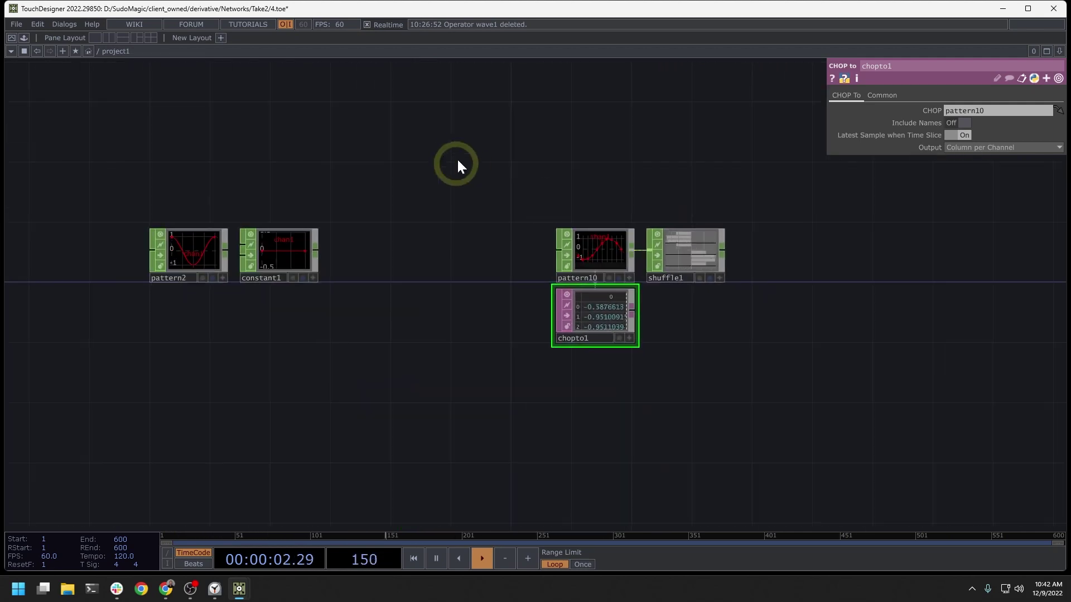
{"action": "scroll", "coordinate": [667, 239], "scroll_direction": "up", "scroll_amount": 4}
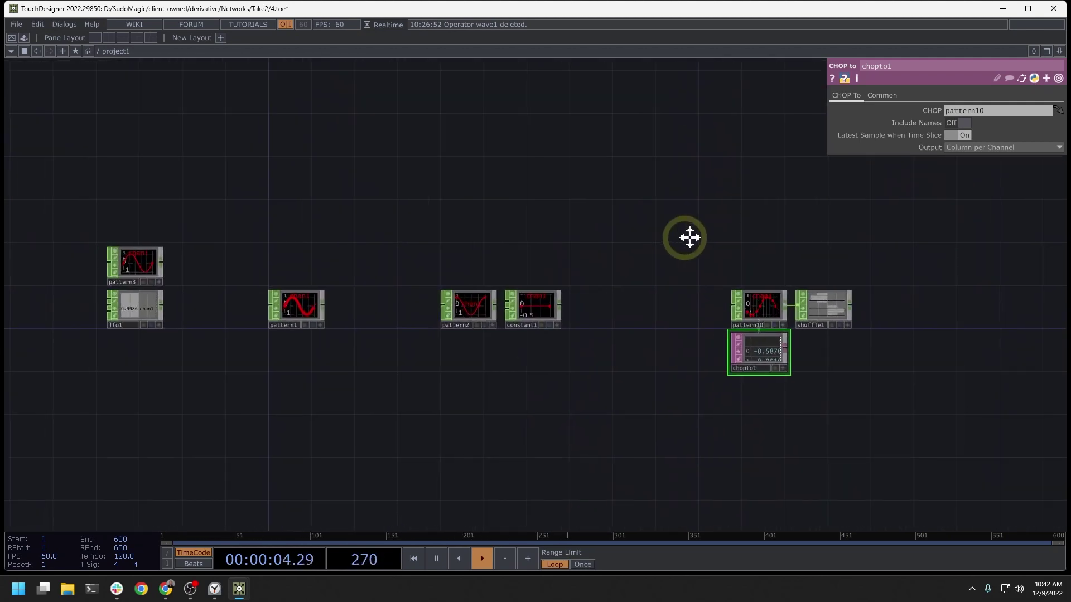